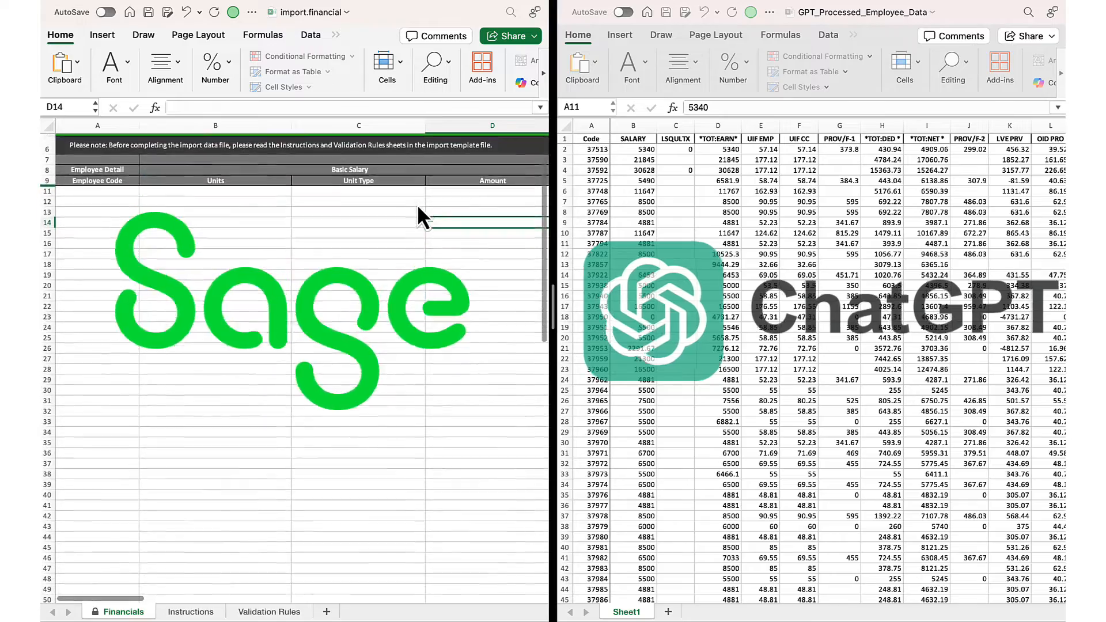
# Copy the employee codes in A2:A46 of the employee data into the import sheet's Employee Code column, starting at A11
pyautogui.click(592, 150)
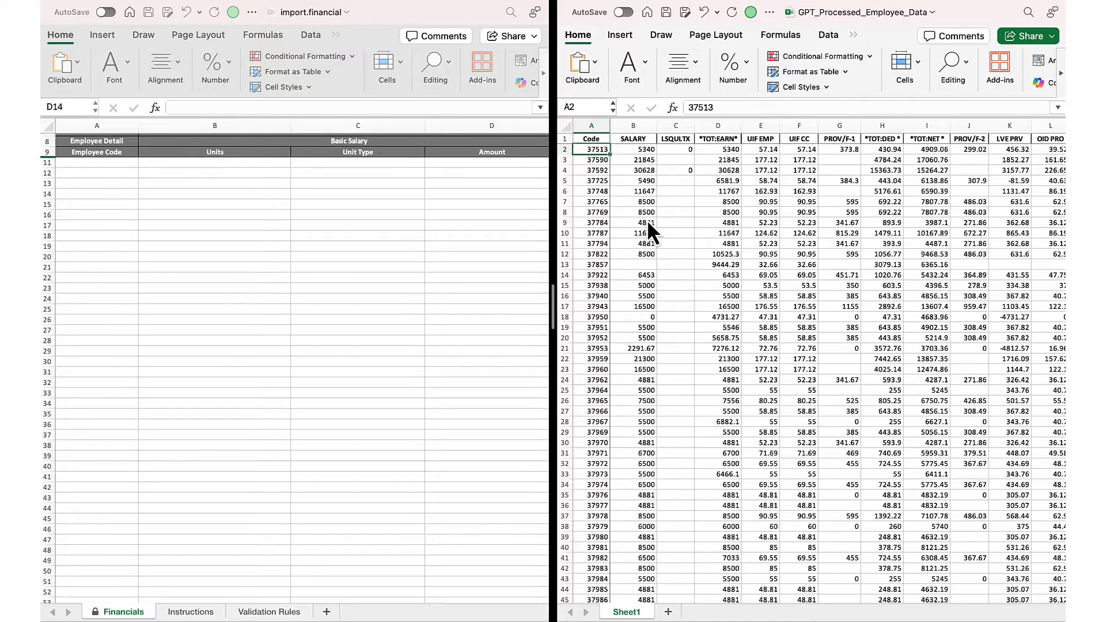
pyautogui.hotkey('shift', 'Down')
pyautogui.hotkey('shift', 'Down')
pyautogui.hotkey('shift', 'Down')
pyautogui.hotkey('shift', 'Down')
pyautogui.hotkey('shift', 'Down')
pyautogui.hotkey('shift', 'Down')
pyautogui.hotkey('shift', 'Down')
pyautogui.hotkey('shift', 'Down')
pyautogui.hotkey('shift', 'Down')
pyautogui.hotkey('shift', 'Down')
pyautogui.hotkey('shift', 'Down')
pyautogui.hotkey('shift', 'Down')
pyautogui.hotkey('shift', 'Down')
pyautogui.hotkey('shift', 'Down')
pyautogui.hotkey('shift', 'Down')
pyautogui.hotkey('shift', 'Down')
pyautogui.hotkey('shift', 'Down')
pyautogui.hotkey('shift', 'Down')
pyautogui.hotkey('shift', 'Down')
pyautogui.hotkey('shift', 'Down')
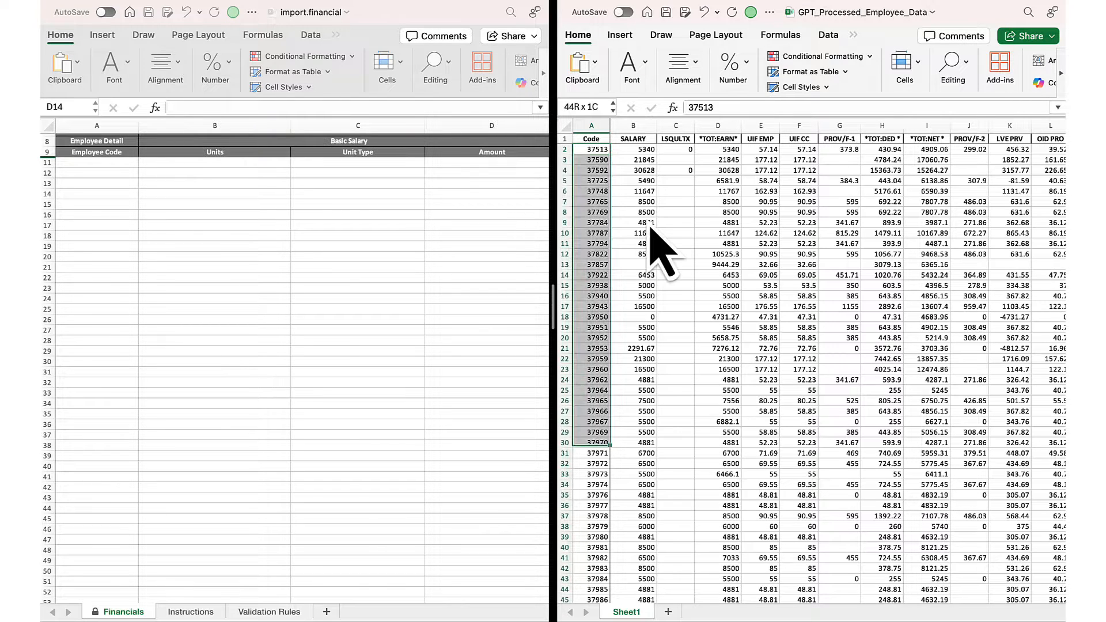
pyautogui.scroll(-5, 651, 231)
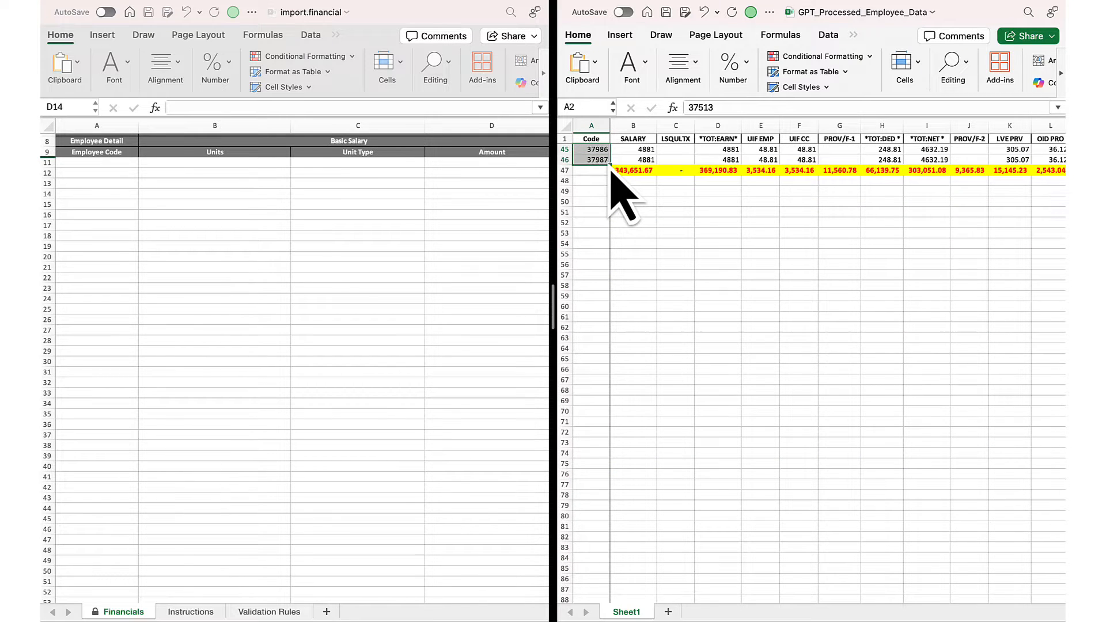
pyautogui.press('super+c')
pyautogui.click(93, 165)
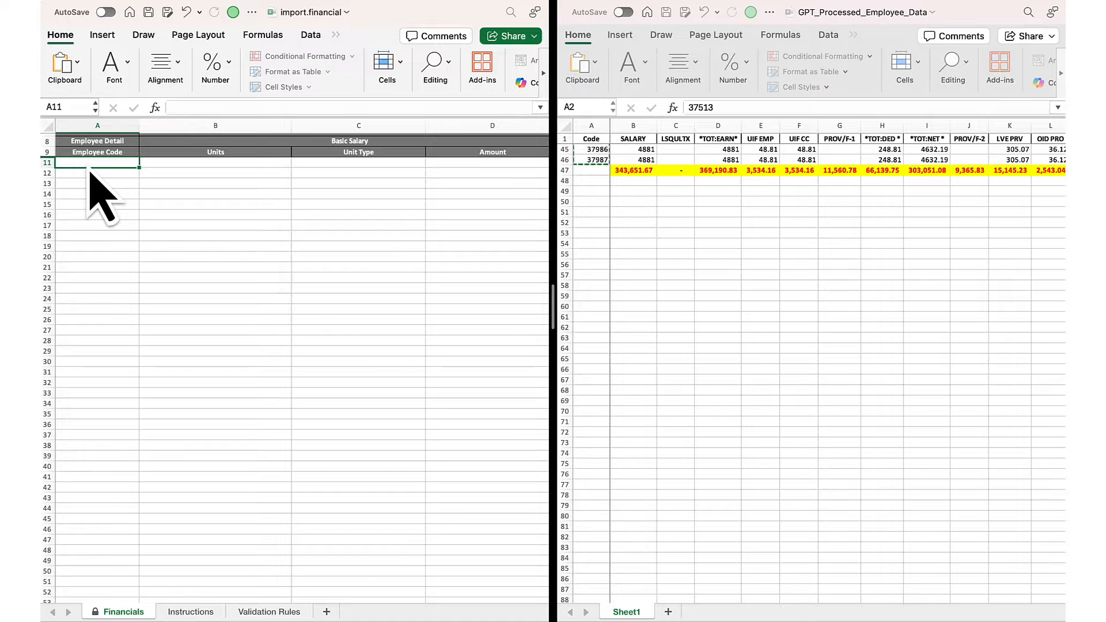
pyautogui.press('super+v')
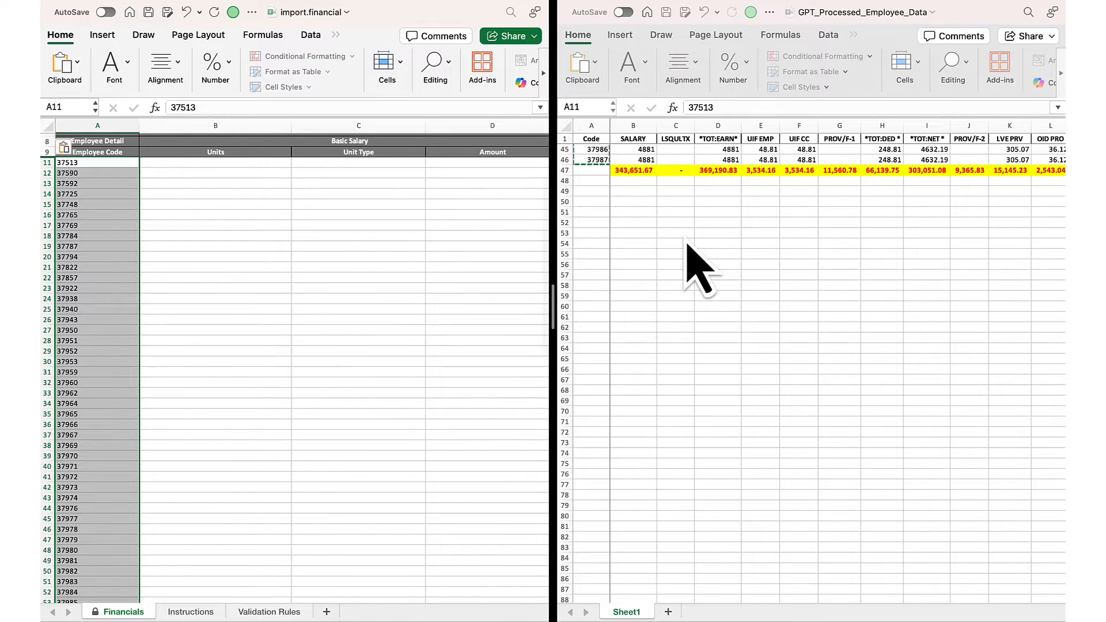
# Copy the SALARY values in B2:B46 of the employee data into the import sheet's Basic Salary Amount column, starting at D11
pyautogui.scroll(15, 687, 242)
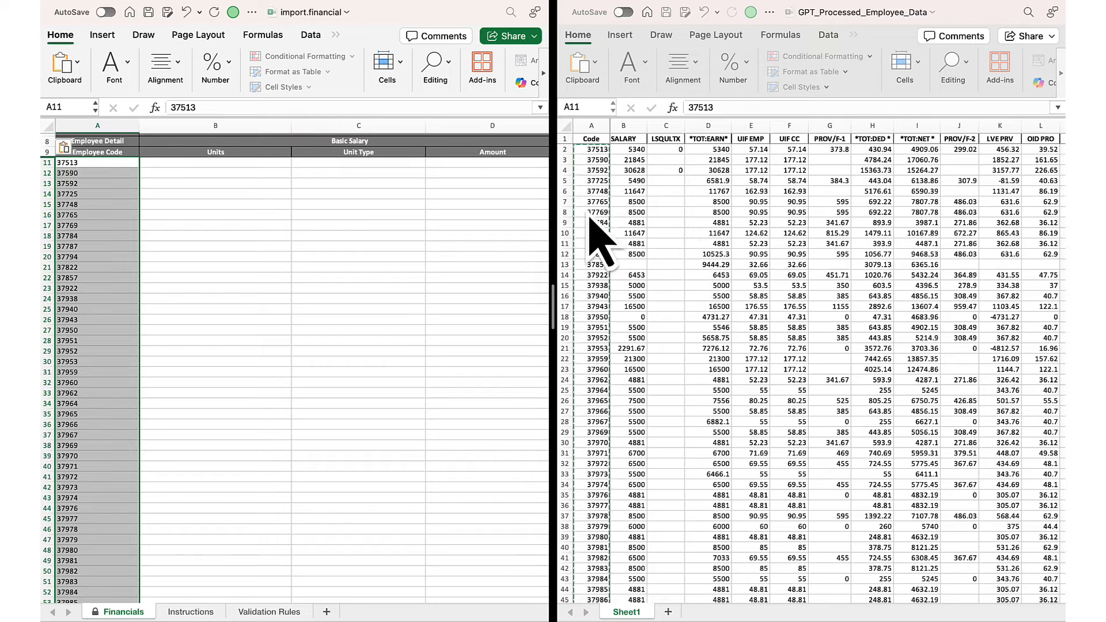
pyautogui.click(336, 174)
pyautogui.press('Right')
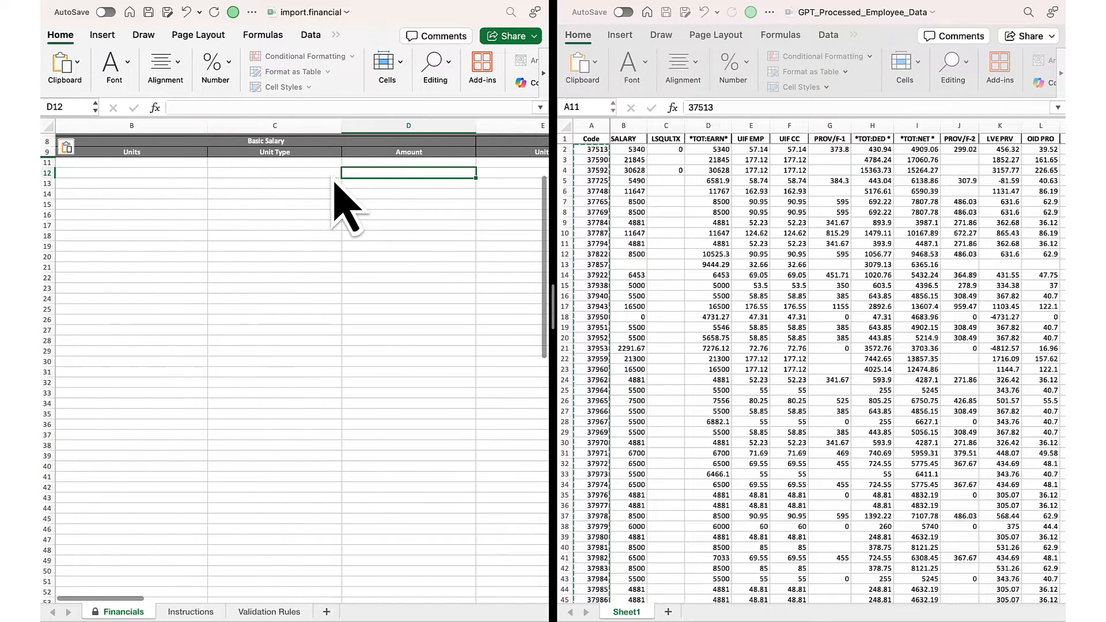
pyautogui.click(638, 157)
pyautogui.click(634, 152)
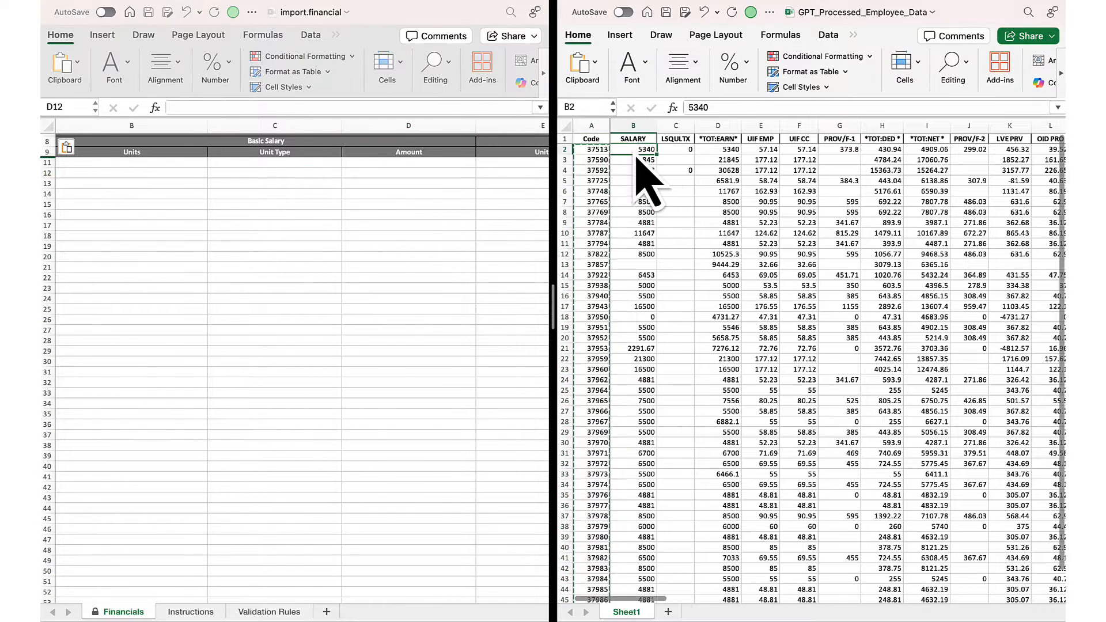
pyautogui.hotkey('shift', 'pagedown')
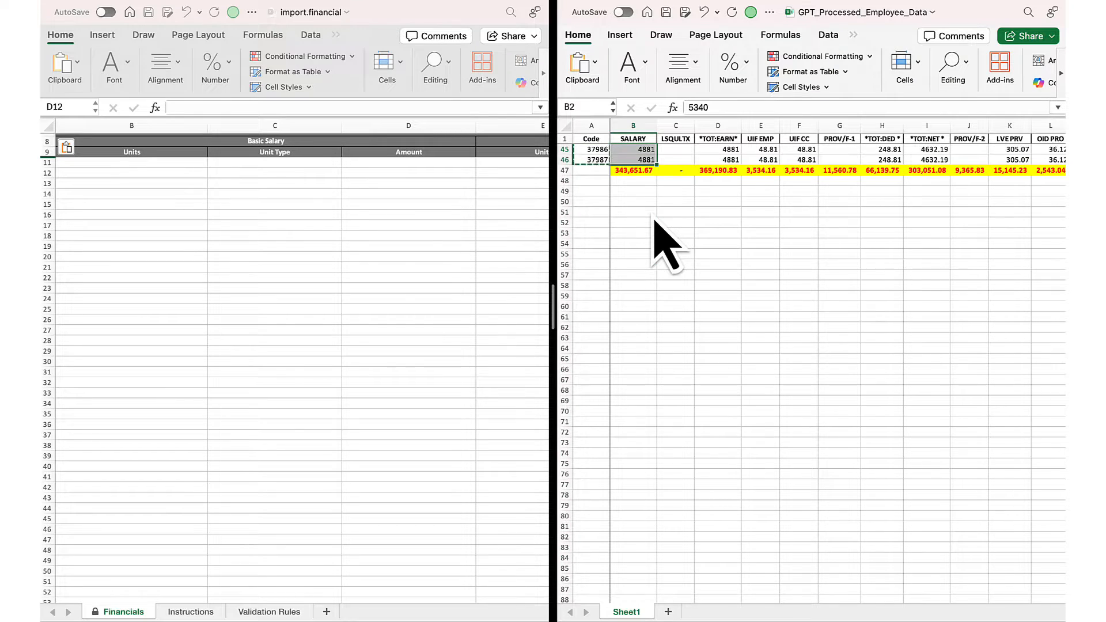
pyautogui.click(373, 166)
pyautogui.press('super+v')
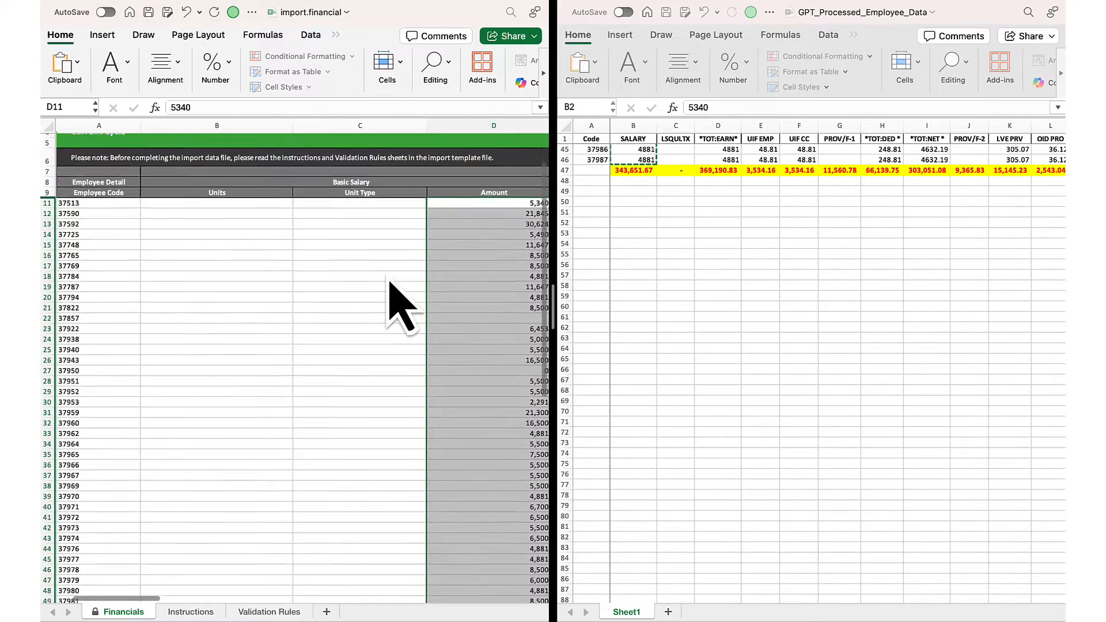
# Freeze the import sheet's panes at cell B11 to keep the headings and employee codes in view
pyautogui.scroll(2, 398, 299)
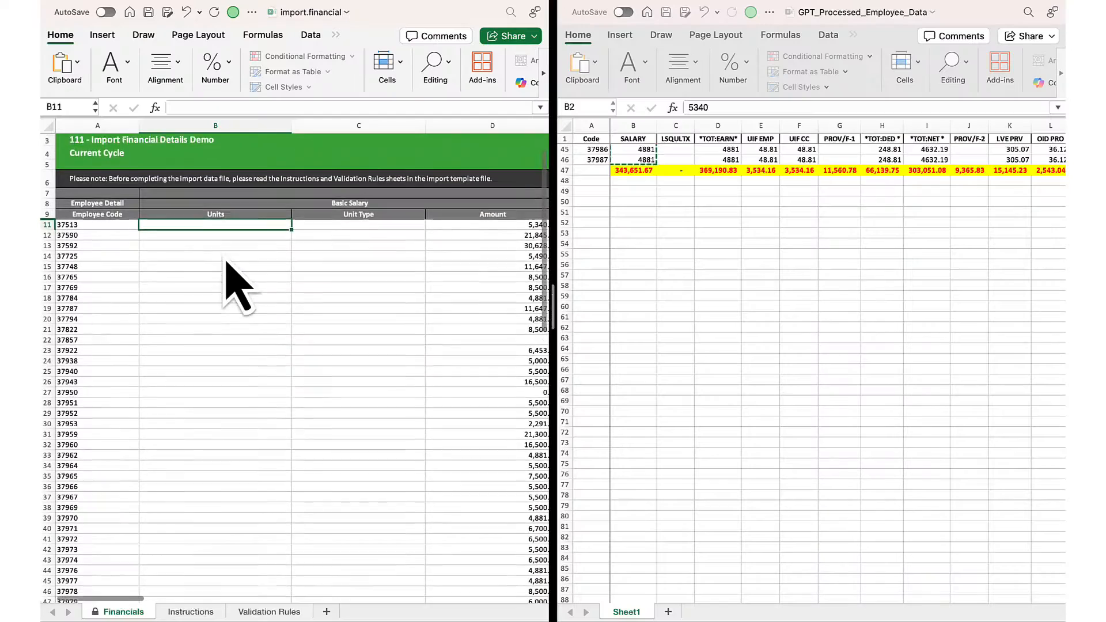
pyautogui.scroll(-5, 236, 286)
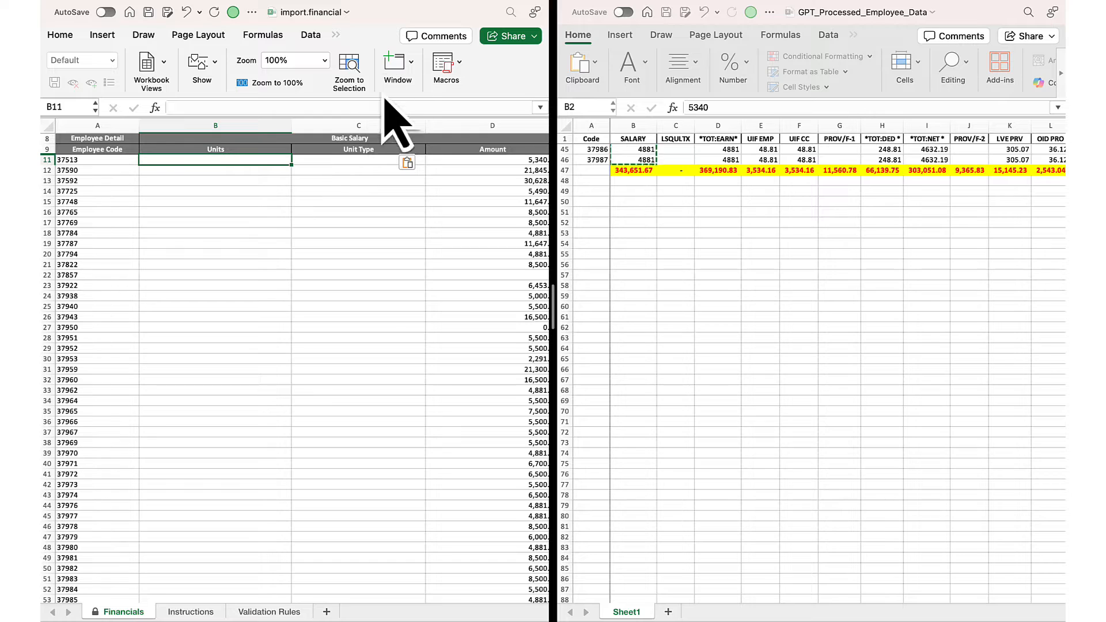
pyautogui.click(403, 65)
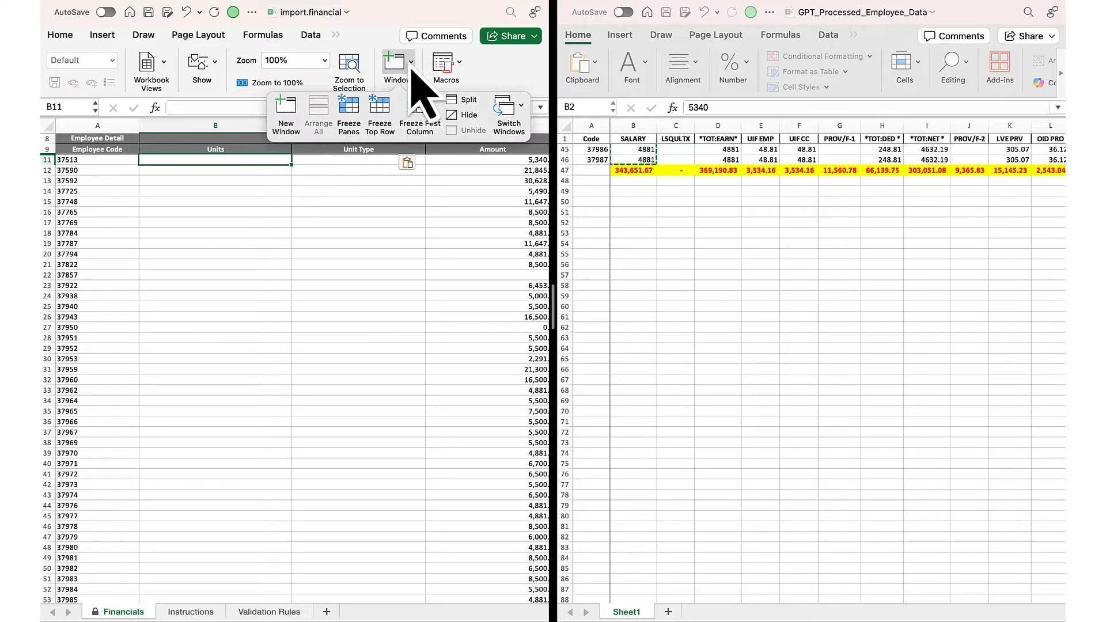
pyautogui.click(349, 112)
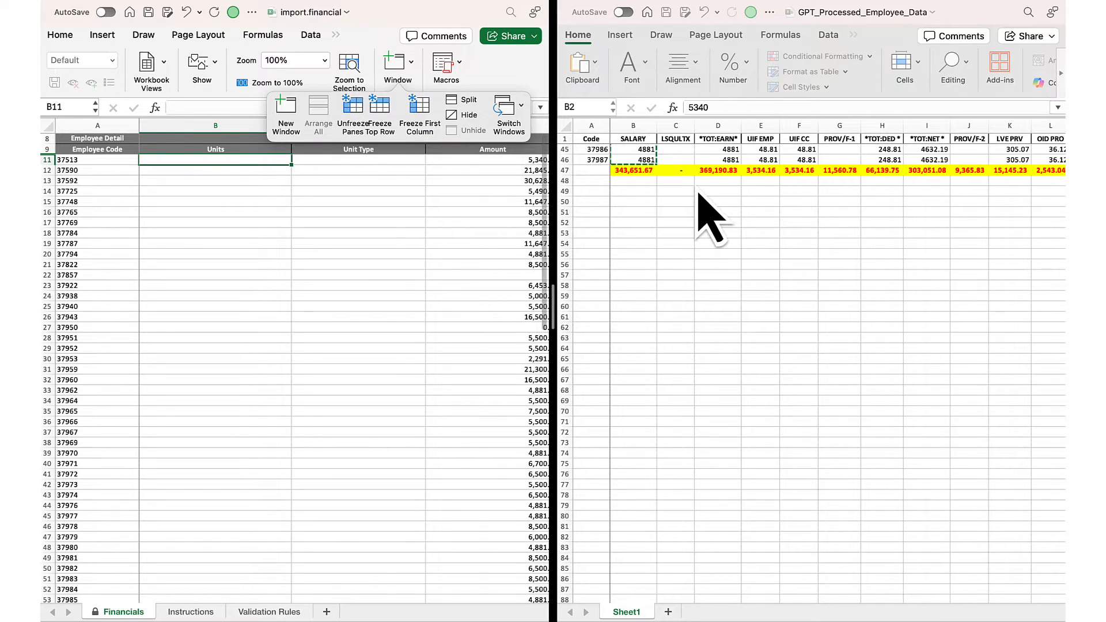
# Check the freeze panes setting of the employee data sheet at cell B2
pyautogui.scroll(15, 699, 195)
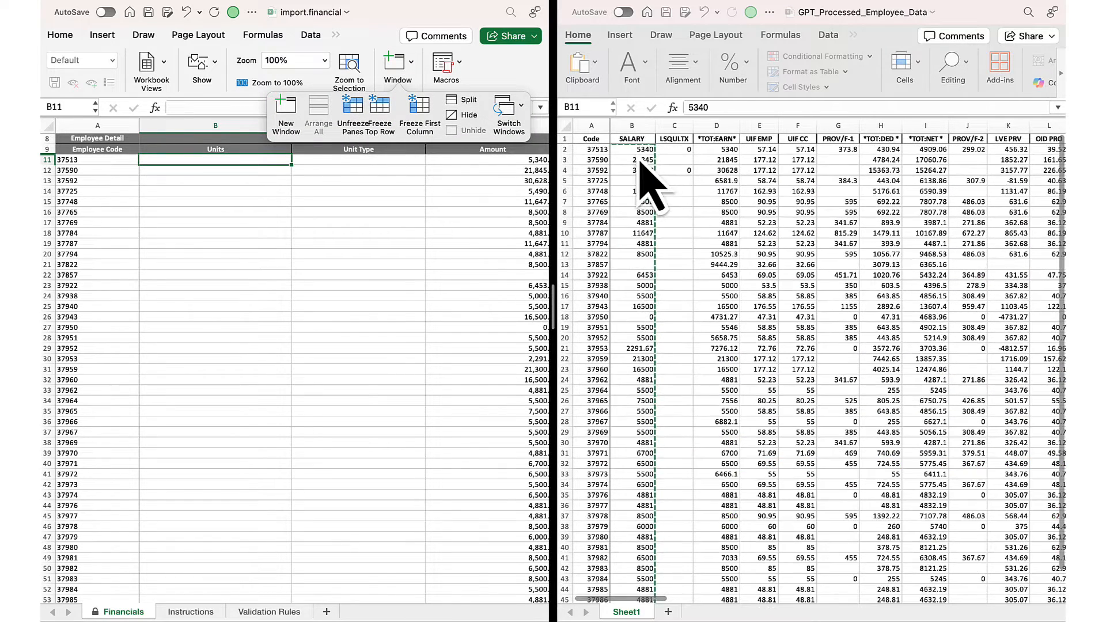
pyautogui.click(627, 158)
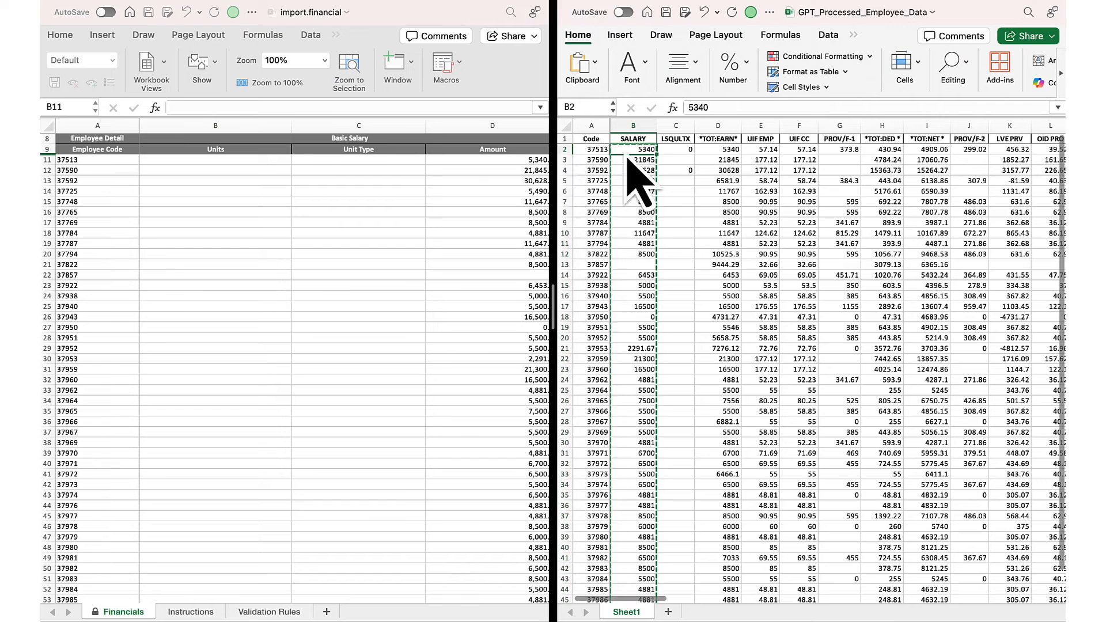
pyautogui.click(873, 63)
pyautogui.click(914, 67)
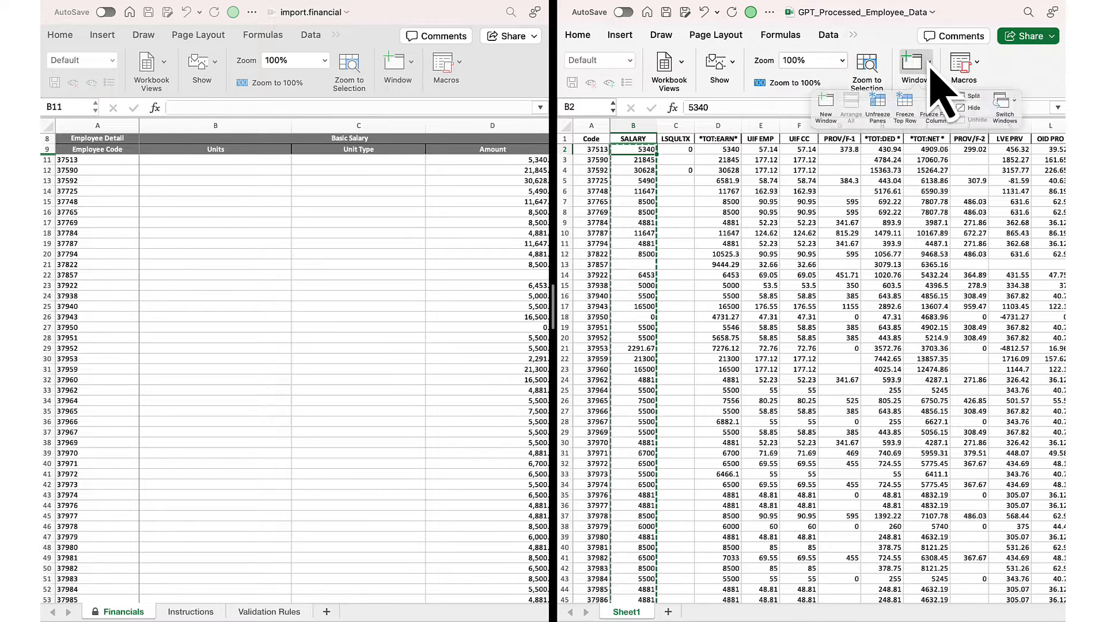
pyautogui.click(869, 113)
# Find the Leave paid out Amount column in the import sheet and look through the employee data columns for the matching leave values
pyautogui.click(685, 153)
pyautogui.click(452, 173)
pyautogui.press('Right')
pyautogui.press('Right')
pyautogui.press('Right')
pyautogui.press('Right')
pyautogui.press('Right')
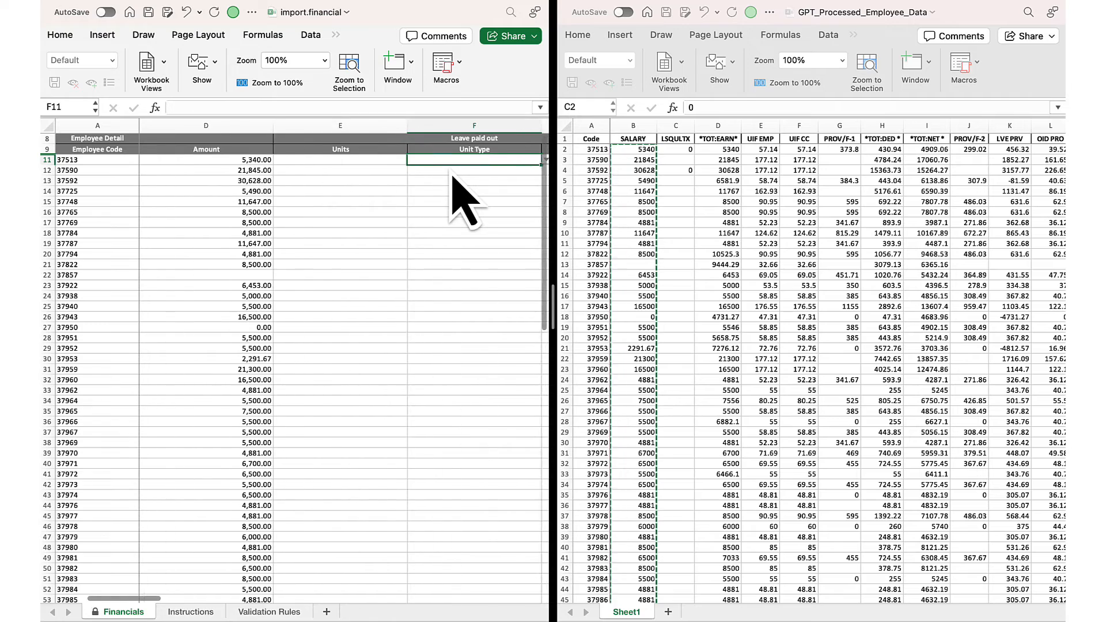
pyautogui.click(675, 157)
pyautogui.press('Right')
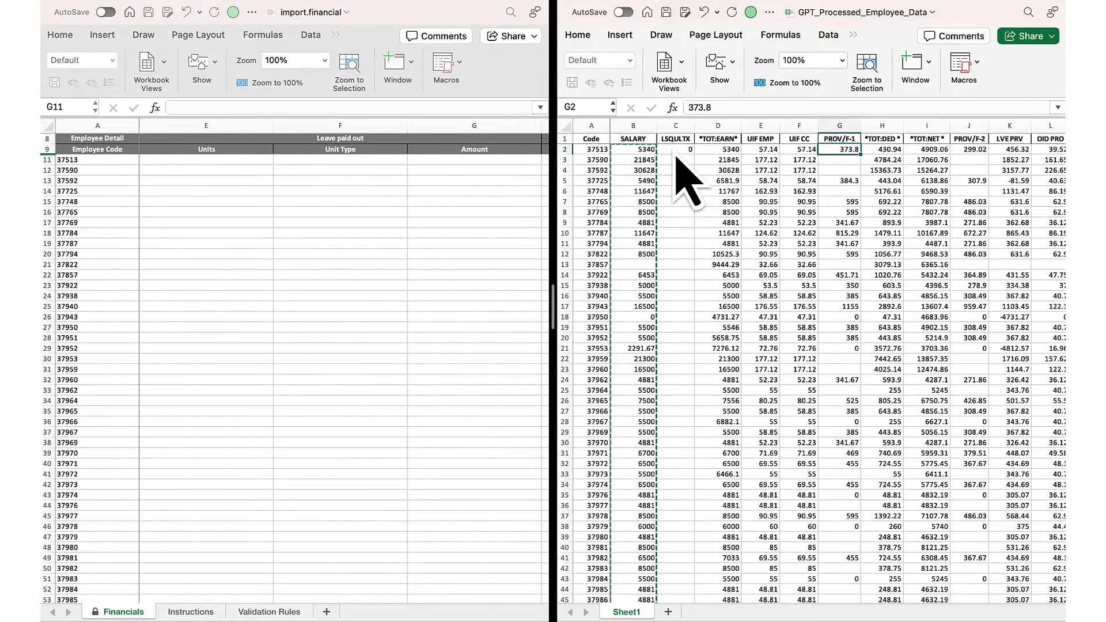
pyautogui.press('Right')
pyautogui.press('Right')
pyautogui.press('Right')
pyautogui.press('Right')
pyautogui.press('Right')
pyautogui.press('Right')
pyautogui.press('Right')
pyautogui.press('Right')
pyautogui.press('Right')
pyautogui.press('Right')
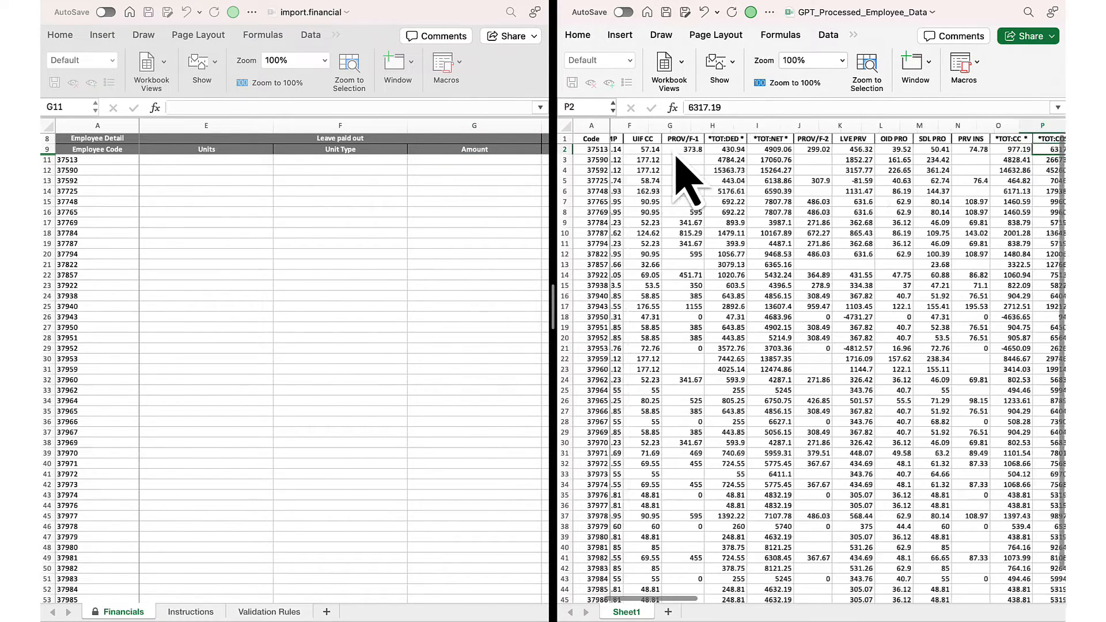
pyautogui.press('Right')
pyautogui.press('Right')
pyautogui.press('Right')
pyautogui.press('Right')
pyautogui.press('Right')
pyautogui.press('Right')
pyautogui.press('Right')
pyautogui.press('Right')
pyautogui.press('Right')
pyautogui.press('Right')
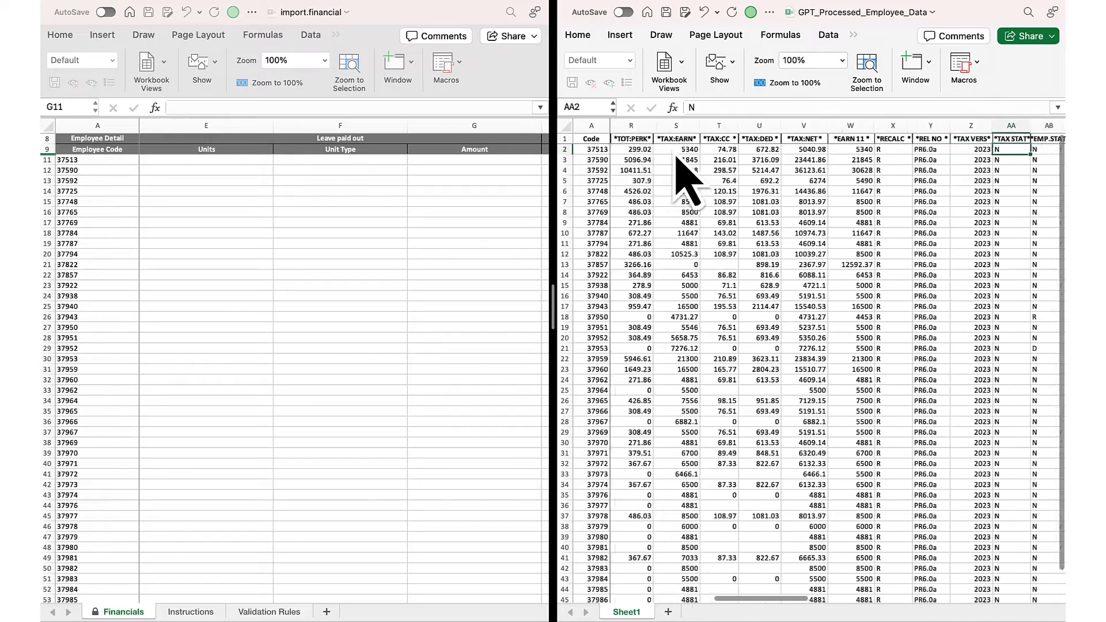
pyautogui.press('Right')
pyautogui.press('Right')
pyautogui.press('Right')
pyautogui.press('Right')
pyautogui.press('Right')
pyautogui.press('Right')
pyautogui.press('Right')
pyautogui.press('Right')
pyautogui.press('Right')
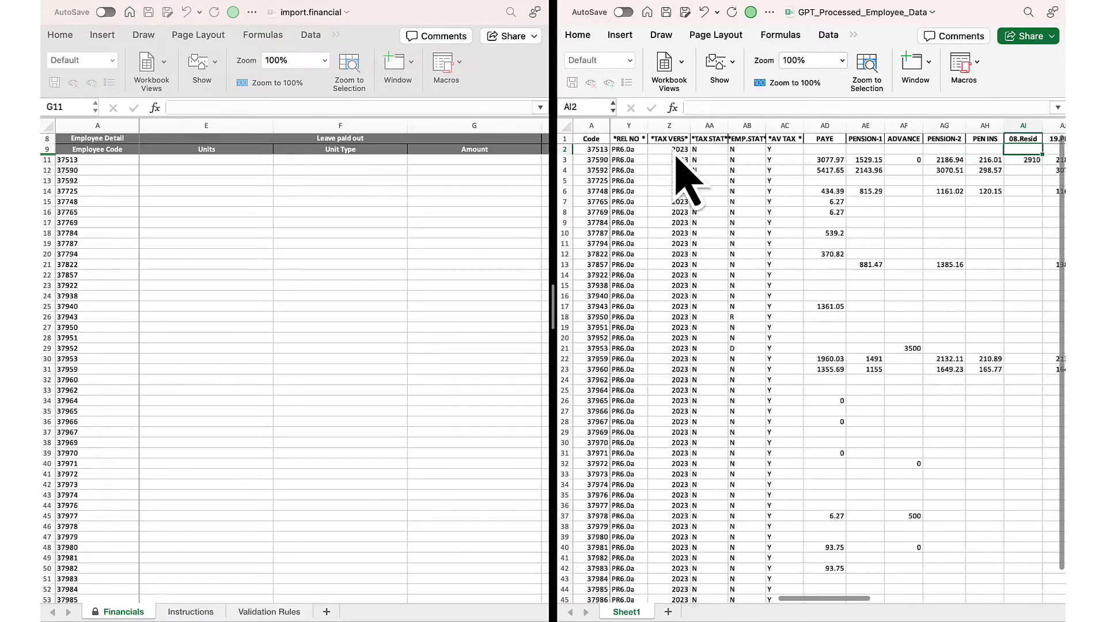
pyautogui.press('Right')
pyautogui.press('Right')
pyautogui.press('Right')
pyautogui.press('Right')
pyautogui.press('Right')
pyautogui.press('Right')
pyautogui.press('Right')
pyautogui.press('Right')
pyautogui.press('Right')
pyautogui.press('Right')
pyautogui.press('Right')
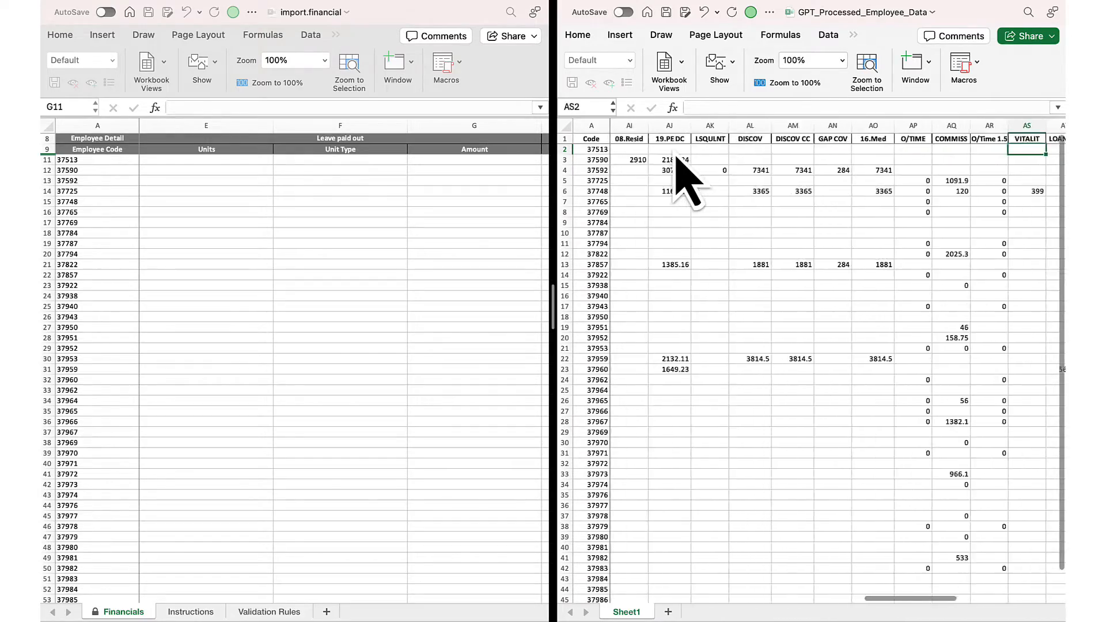
pyautogui.press('Right')
pyautogui.press('Right')
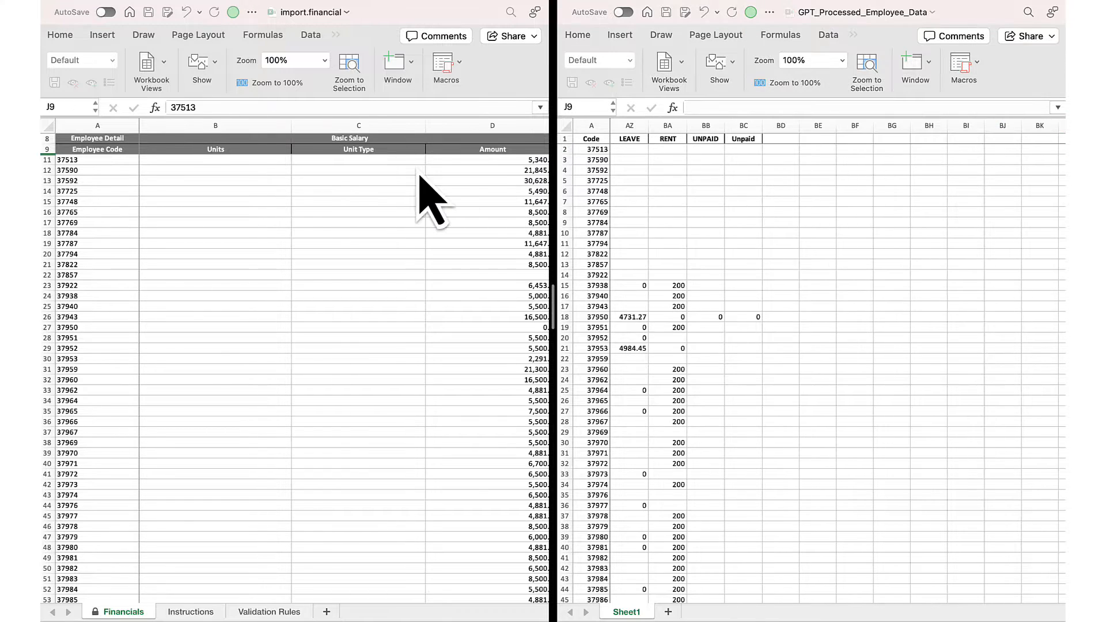
# Copy the LEAVE values in AZ2:AZ46 of the employee data into the import sheet's Leave paid out Amount column, starting at G11
pyautogui.click(419, 176)
pyautogui.press('Right')
pyautogui.press('Right')
pyautogui.press('Right')
pyautogui.press('Right')
pyautogui.press('Right')
pyautogui.press('Right')
pyautogui.click(634, 152)
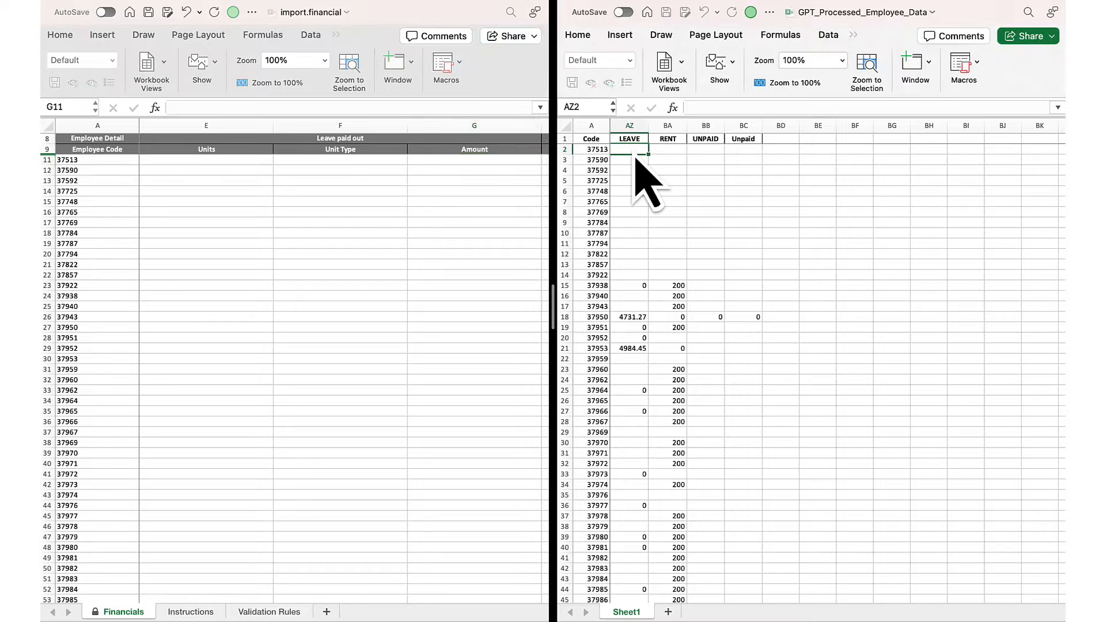
pyautogui.hotkey('ctrl', 'shift', 'Down')
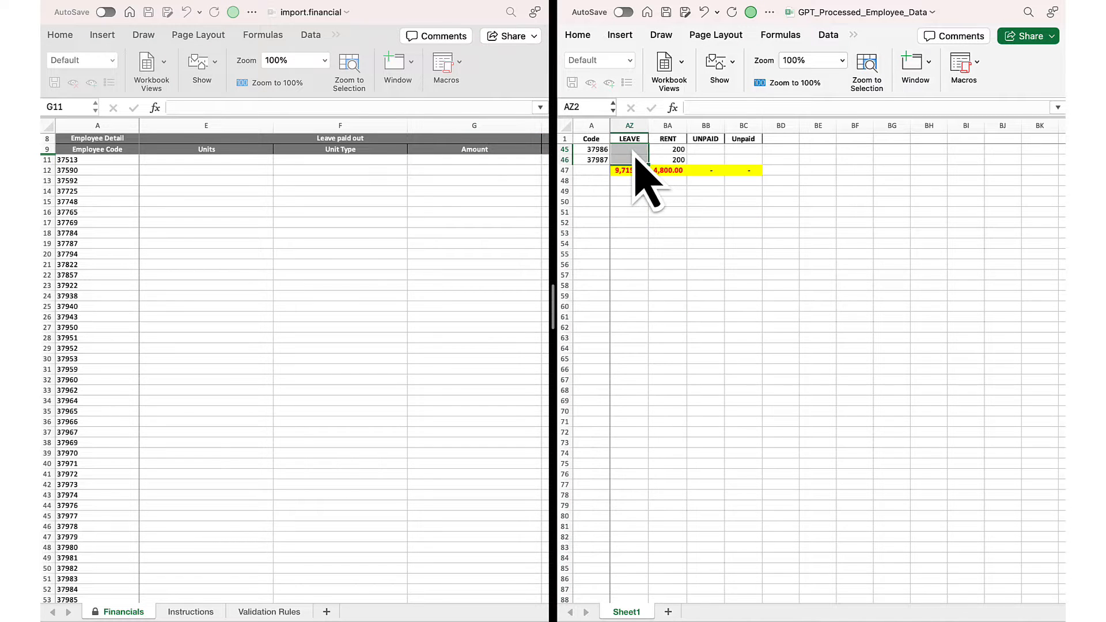
pyautogui.press('super+c')
pyautogui.click(507, 210)
pyautogui.press('super+v')
pyautogui.scroll(-5, 452, 316)
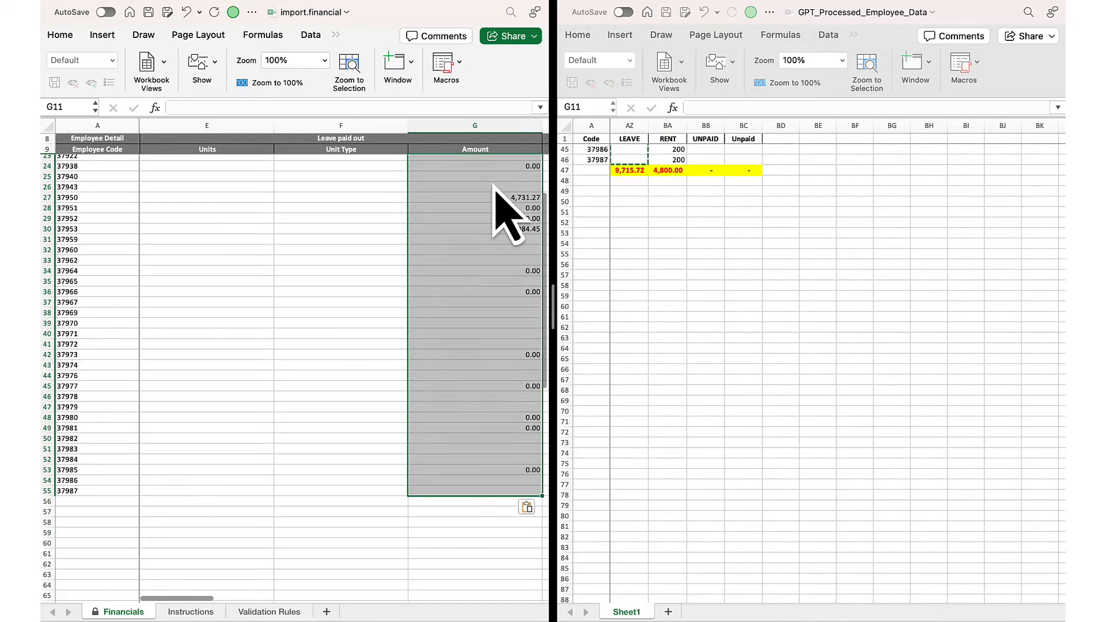
pyautogui.scroll(3, 497, 207)
# Copy the COMMISS values in AQ2:AQ46 of the employee data into the import sheet's Commission Amount column, starting at H11
pyautogui.click(488, 161)
pyautogui.press('Right')
pyautogui.scroll(5, 704, 216)
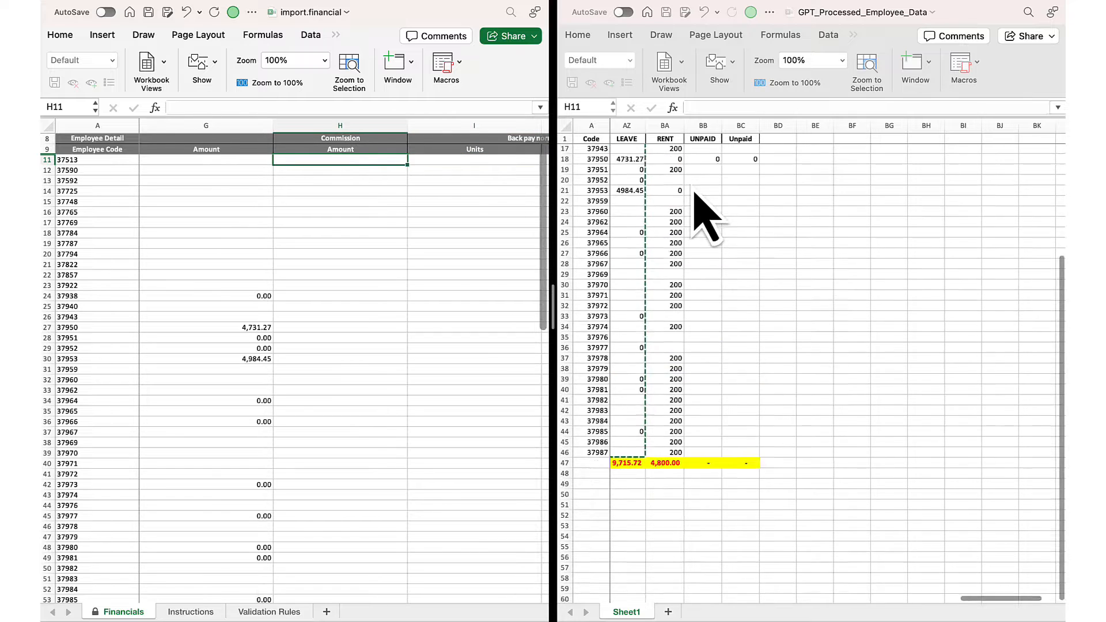
pyautogui.scroll(5, 693, 191)
pyautogui.click(693, 191)
pyautogui.press('Left')
pyautogui.press('Left')
pyautogui.press('Left')
pyautogui.press('Left')
pyautogui.press('Left')
pyautogui.press('Left')
pyautogui.press('Left')
pyautogui.press('Left')
pyautogui.press('Left')
pyautogui.press('Left')
pyautogui.click(677, 154)
pyautogui.hotkey('ctrl', 'shift', 'Down')
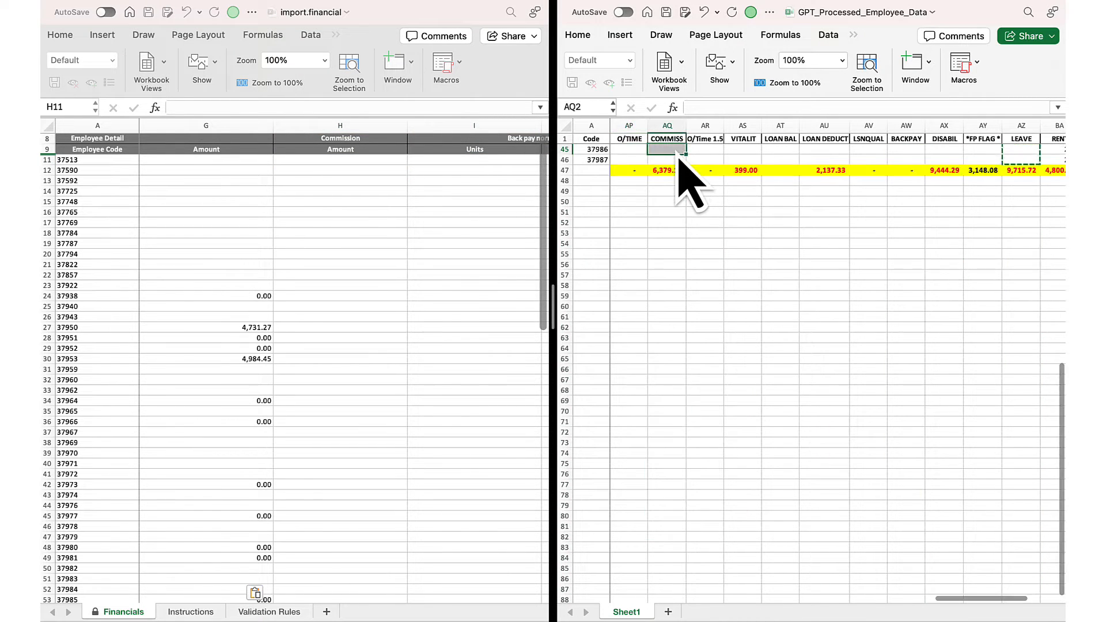
pyautogui.press('super+c')
pyautogui.click(358, 195)
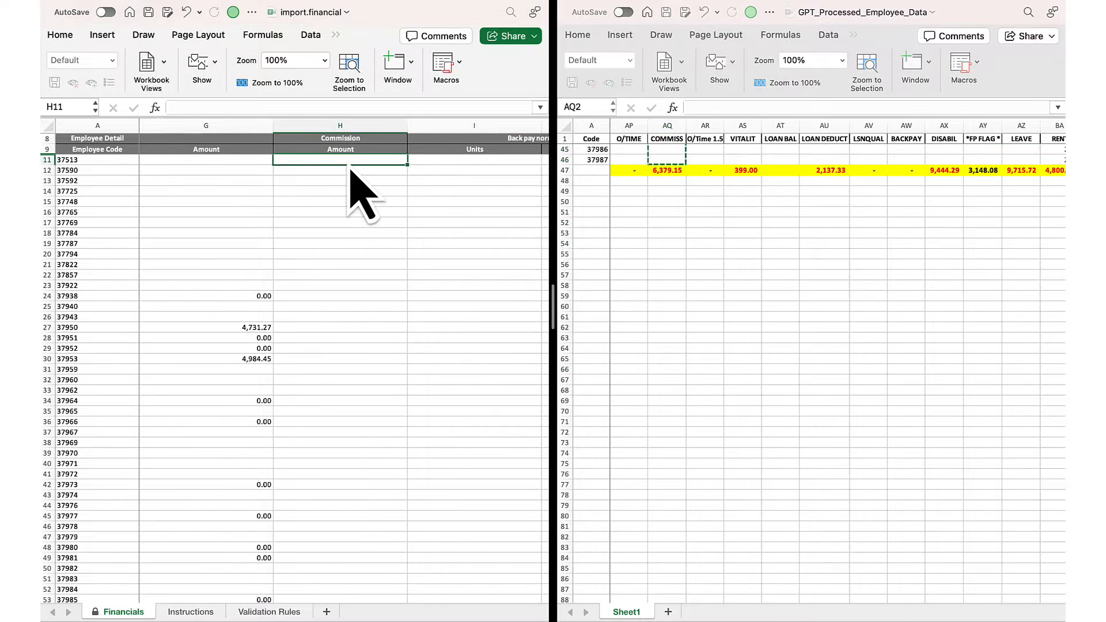
pyautogui.press('super+v')
pyautogui.scroll(-4, 361, 286)
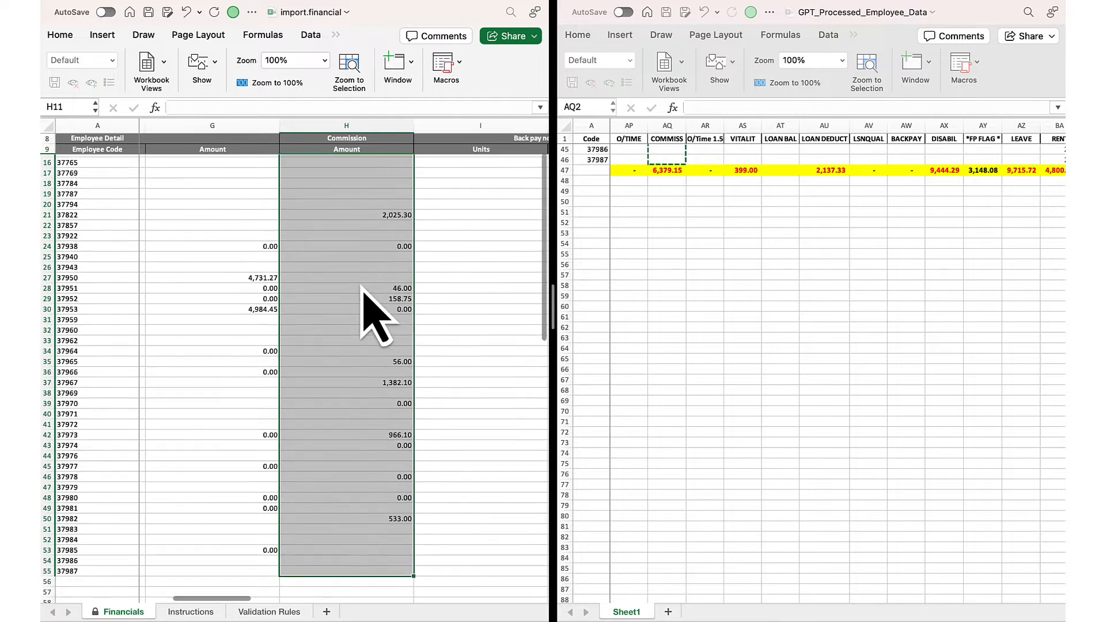
pyautogui.scroll(4, 362, 287)
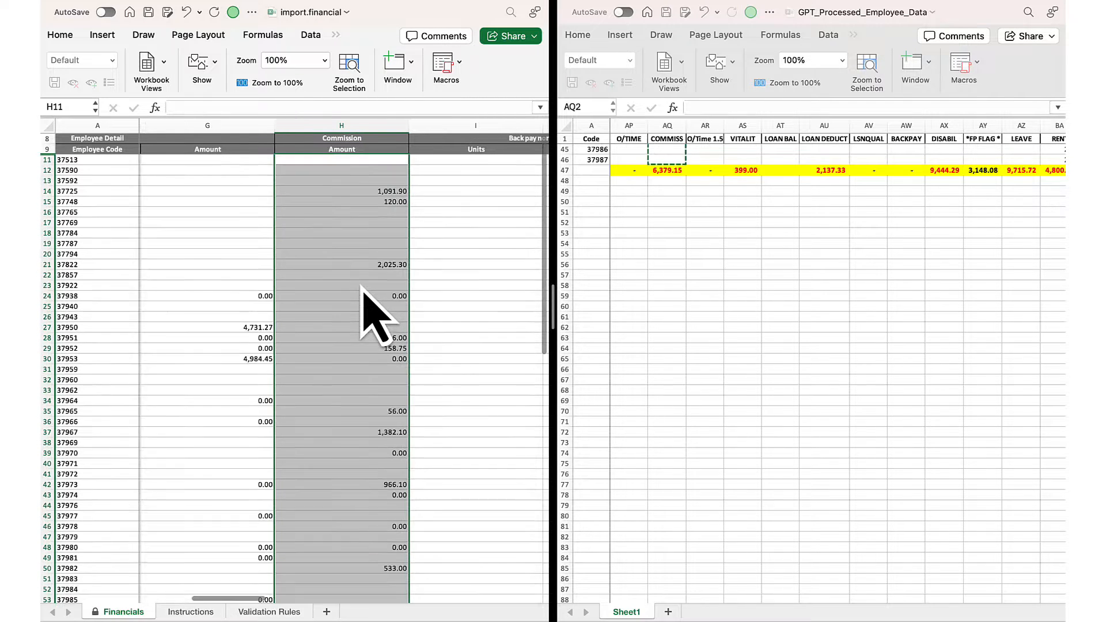
# Copy the DISABIL values in AX2:AX46 of the employee data into the import sheet's Dissability column, starting at K11
pyautogui.click(450, 173)
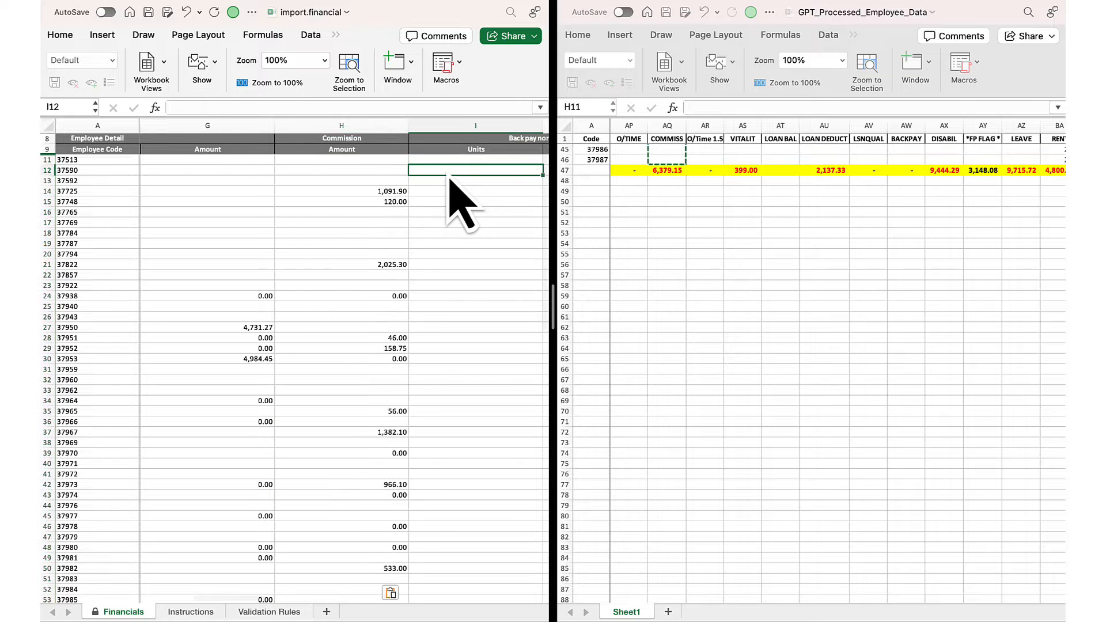
pyautogui.press('Up')
pyautogui.press('Right')
pyautogui.scroll(10, 634, 196)
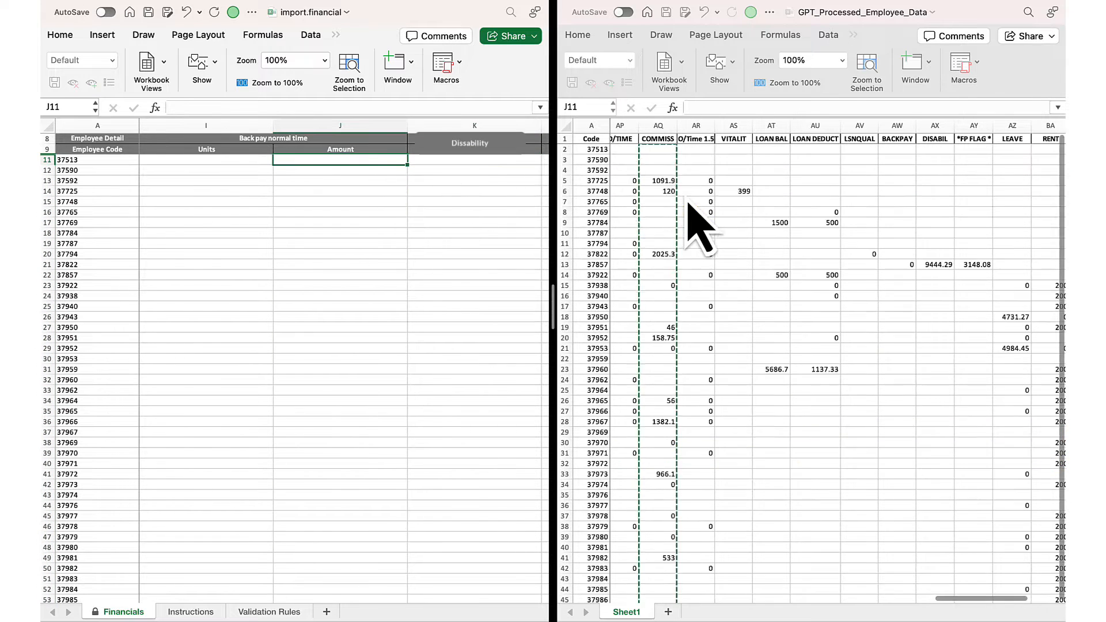
pyautogui.press('Right')
pyautogui.click(724, 162)
pyautogui.press('Right')
pyautogui.press('Right')
pyautogui.press('Right')
pyautogui.press('Right')
pyautogui.press('Right')
pyautogui.press('Right')
pyautogui.press('Up')
pyautogui.scroll(-10, 910, 152)
pyautogui.keyDown('shift'); pyautogui.click(910, 152); pyautogui.keyUp('shift')
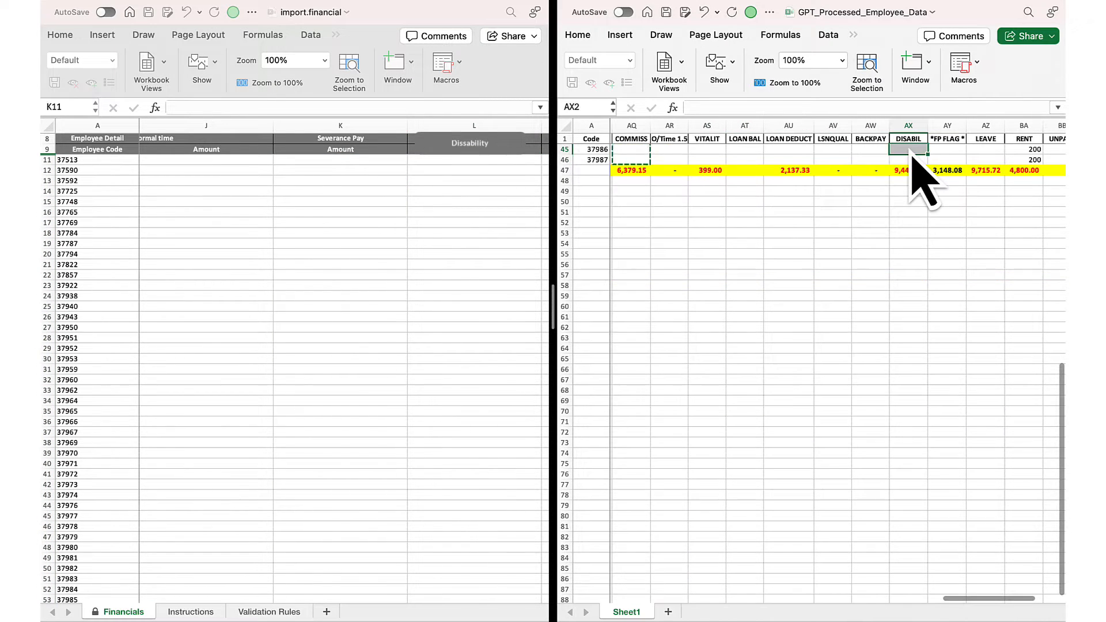
pyautogui.press('super+c')
pyautogui.click(359, 164)
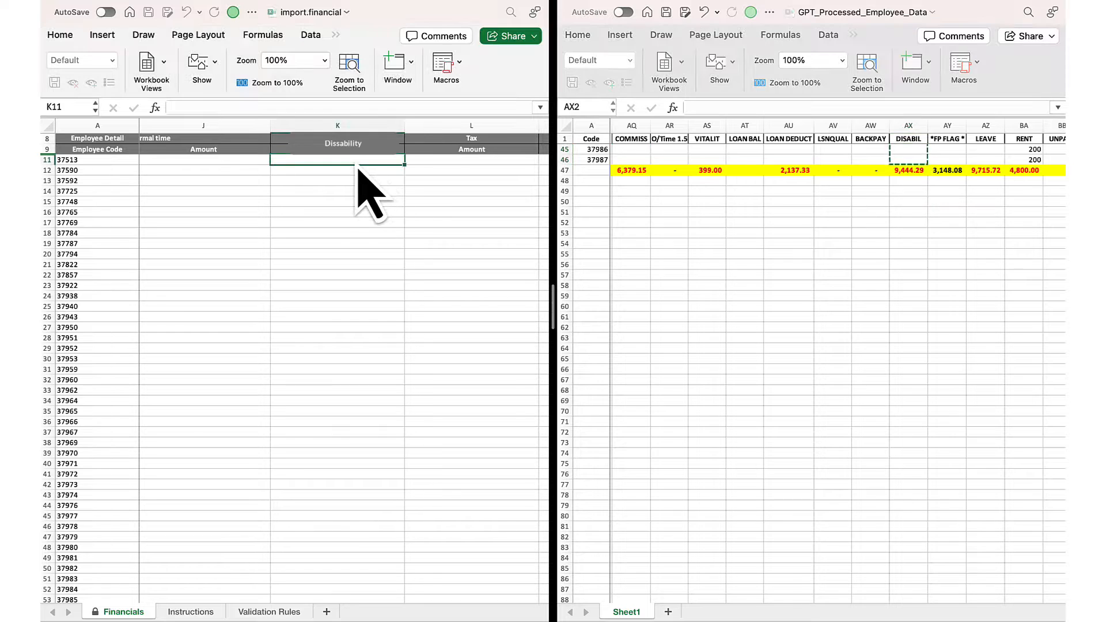
pyautogui.press('super+v')
# Copy the PAYE values in AD2:AD46 of the employee data into the import sheet's Tax Amount column, starting at L11
pyautogui.scroll(15, 778, 231)
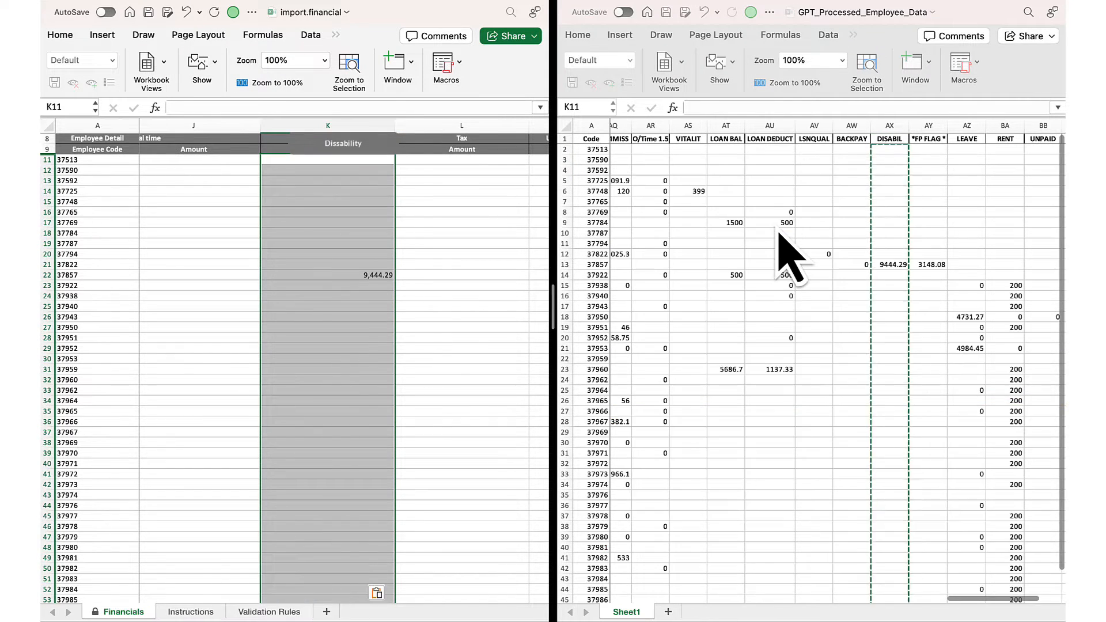
pyautogui.press('Right')
pyautogui.hscroll(-10, 778, 215)
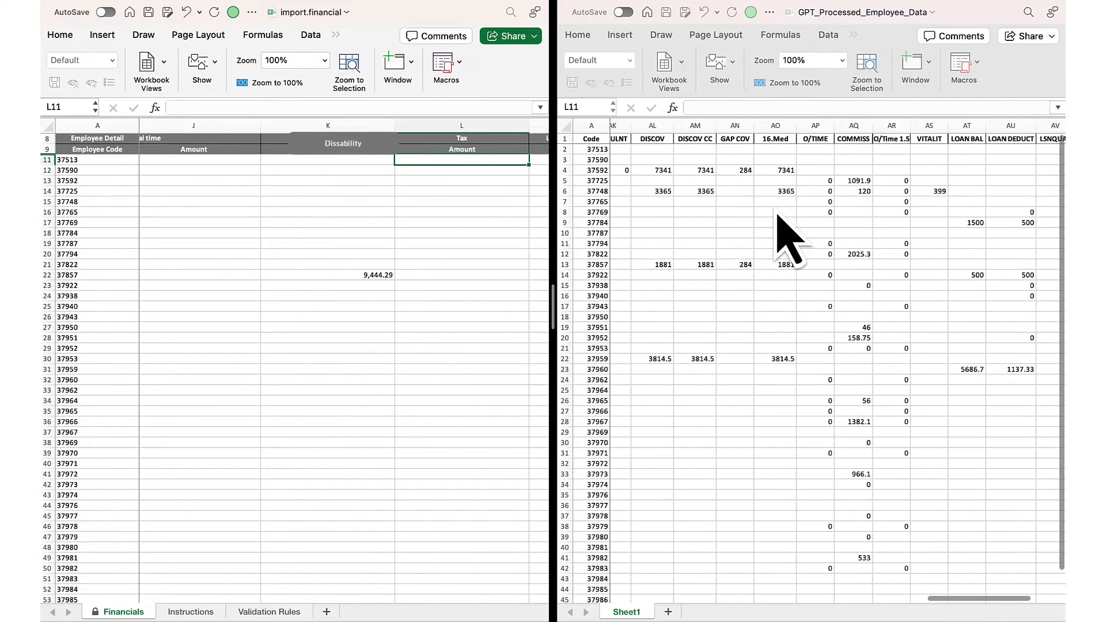
pyautogui.hscroll(-3, 778, 215)
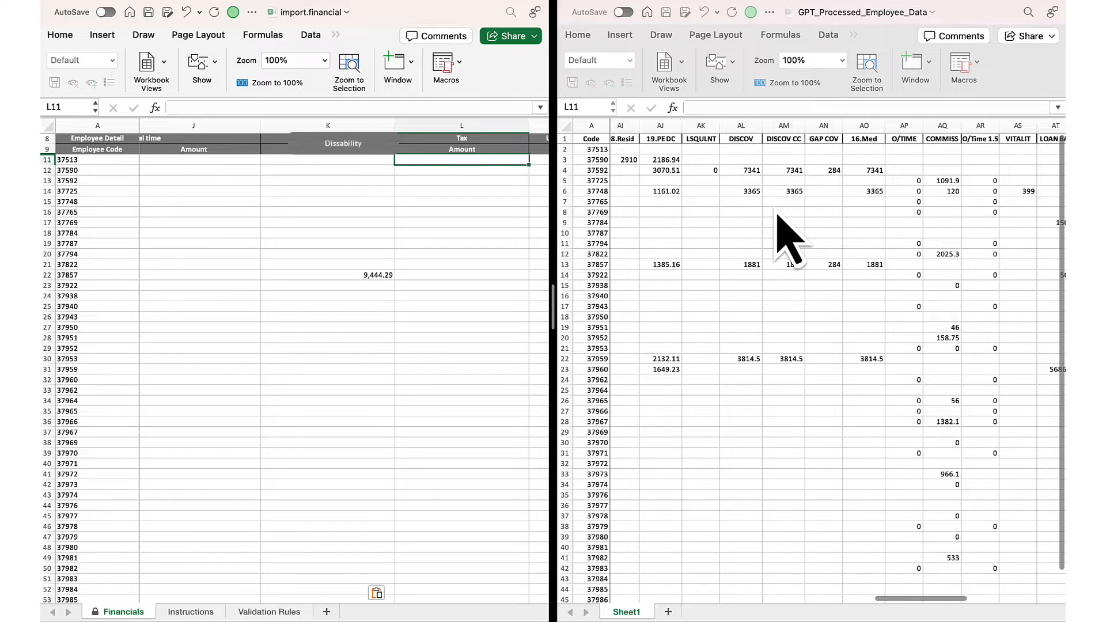
pyautogui.hscroll(-10, 786, 236)
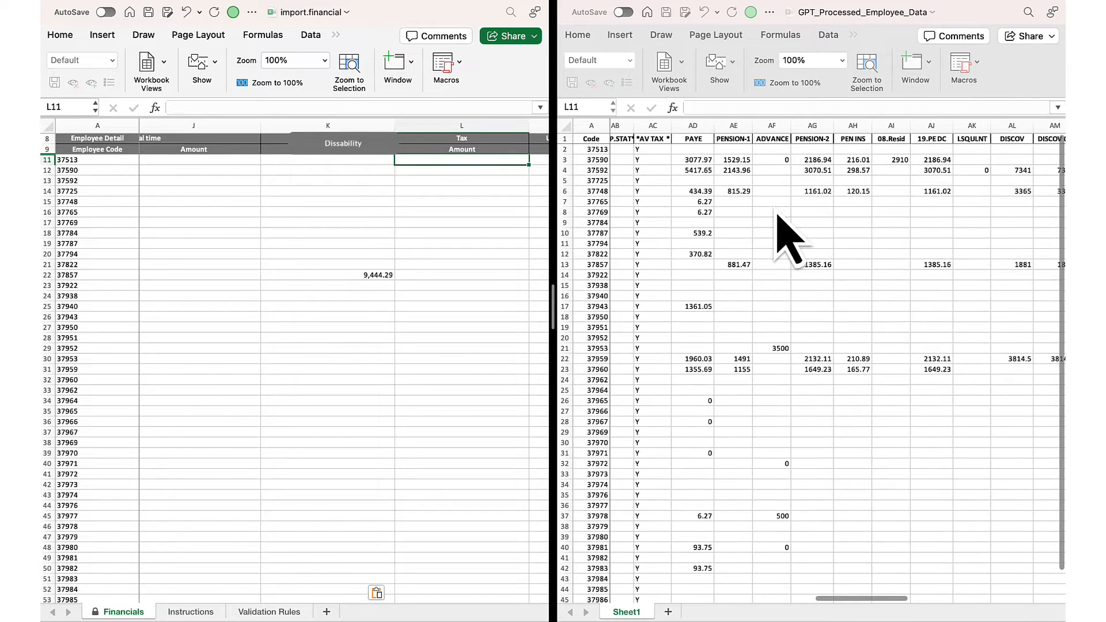
pyautogui.hscroll(-2, 778, 213)
pyautogui.click(741, 204)
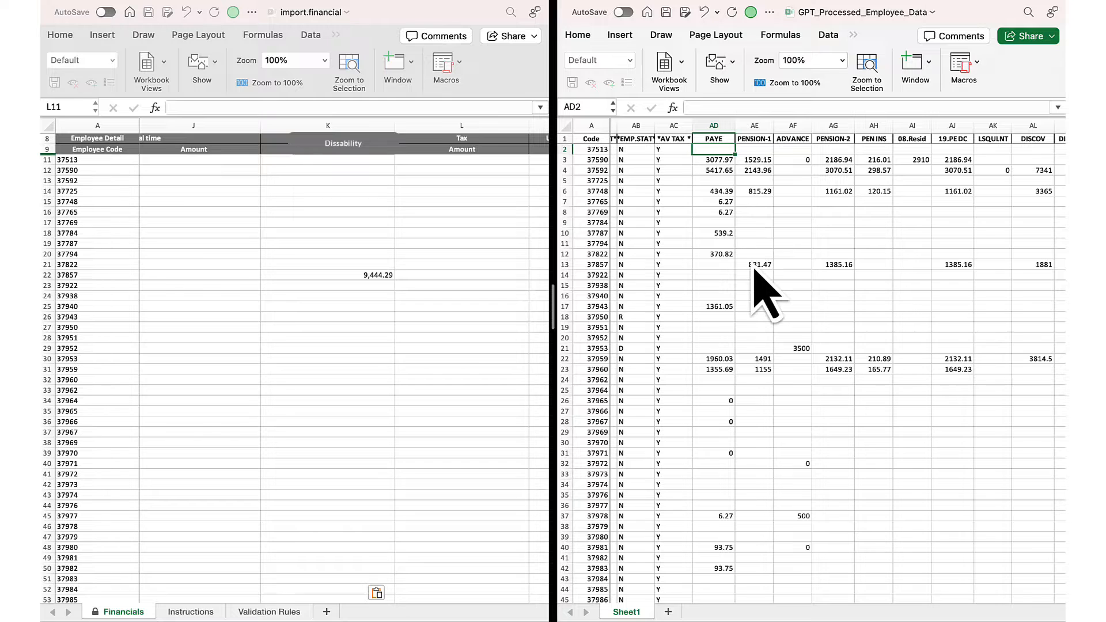
pyautogui.hotkey('shift', 'pagedown')
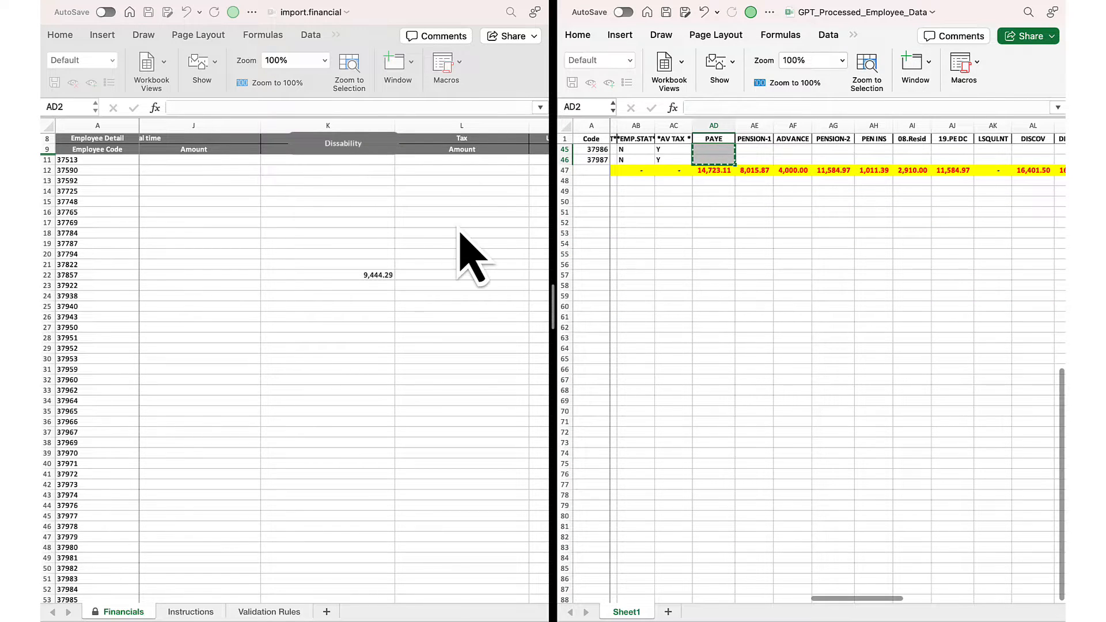
pyautogui.click(461, 164)
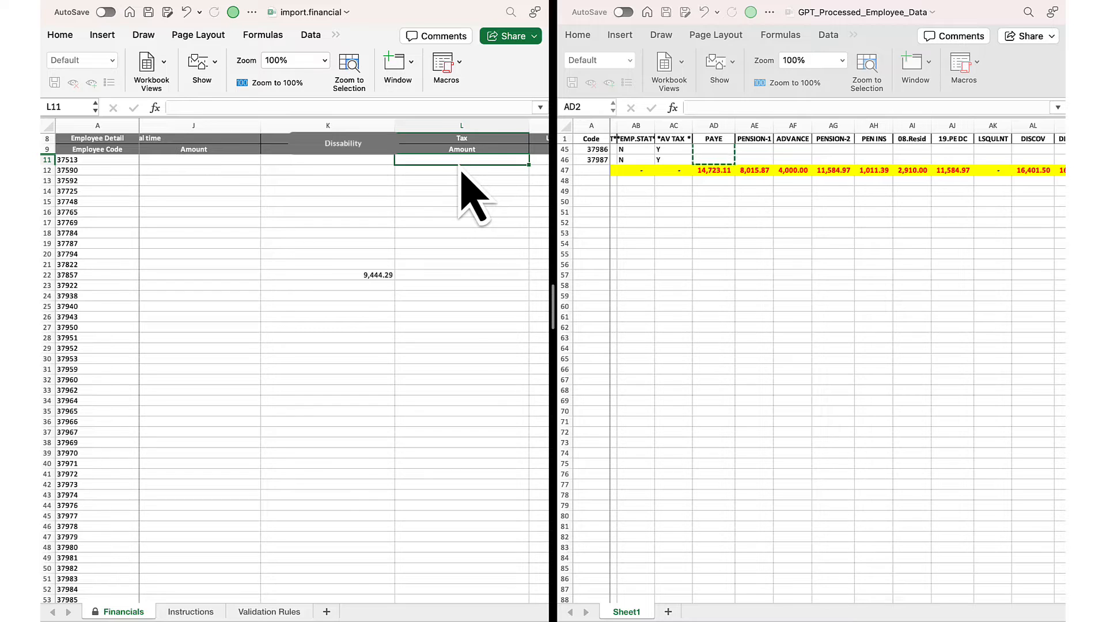
pyautogui.press('super+v')
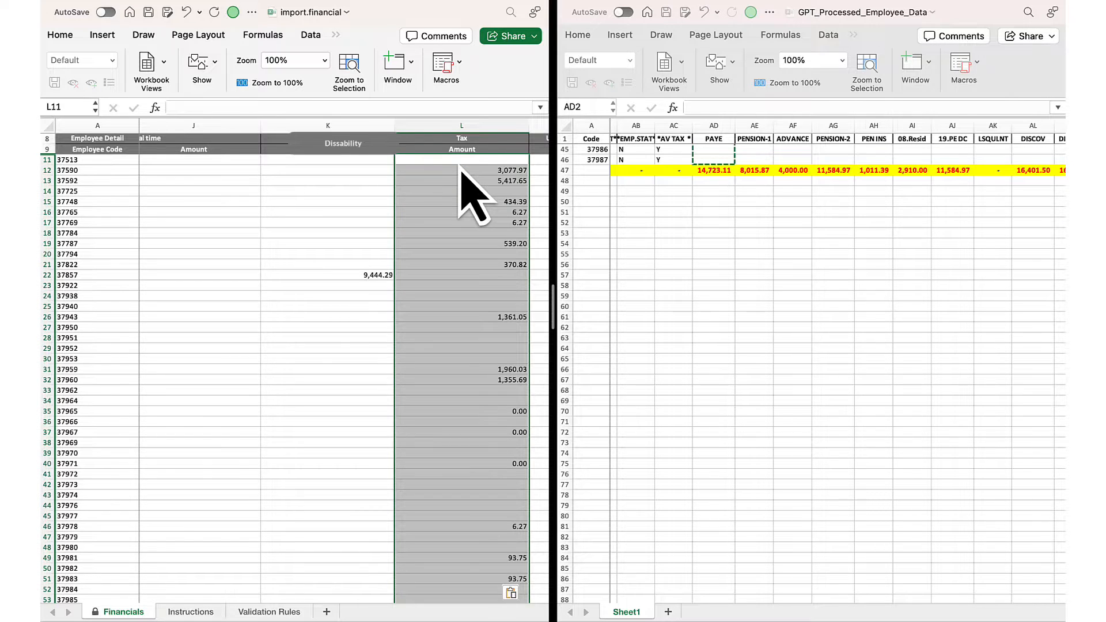
# Copy the UIF EMP values in E2:E46 of the employee data into the import sheet's Unemployment insurance fund Amount column, starting at M11
pyautogui.press('Right')
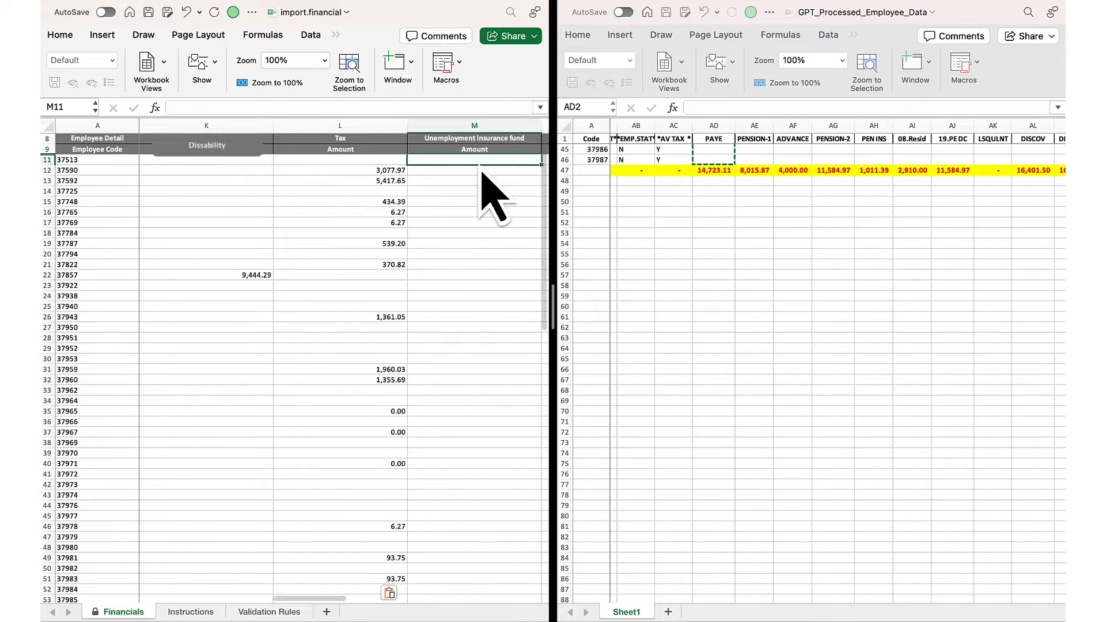
pyautogui.press('Right')
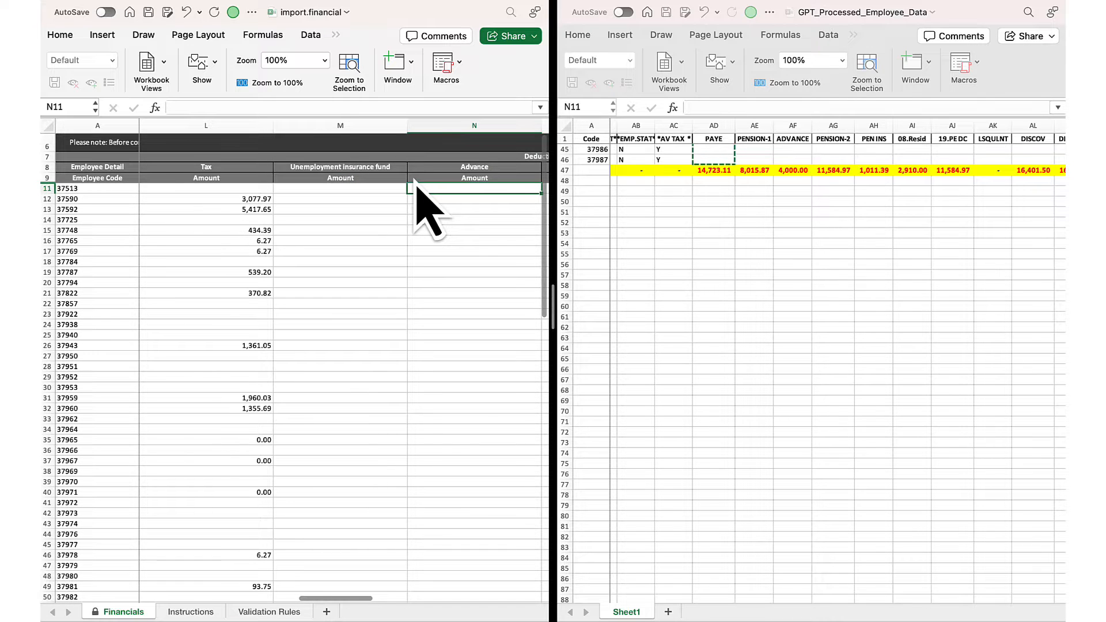
pyautogui.click(716, 198)
pyautogui.scroll(15, 718, 201)
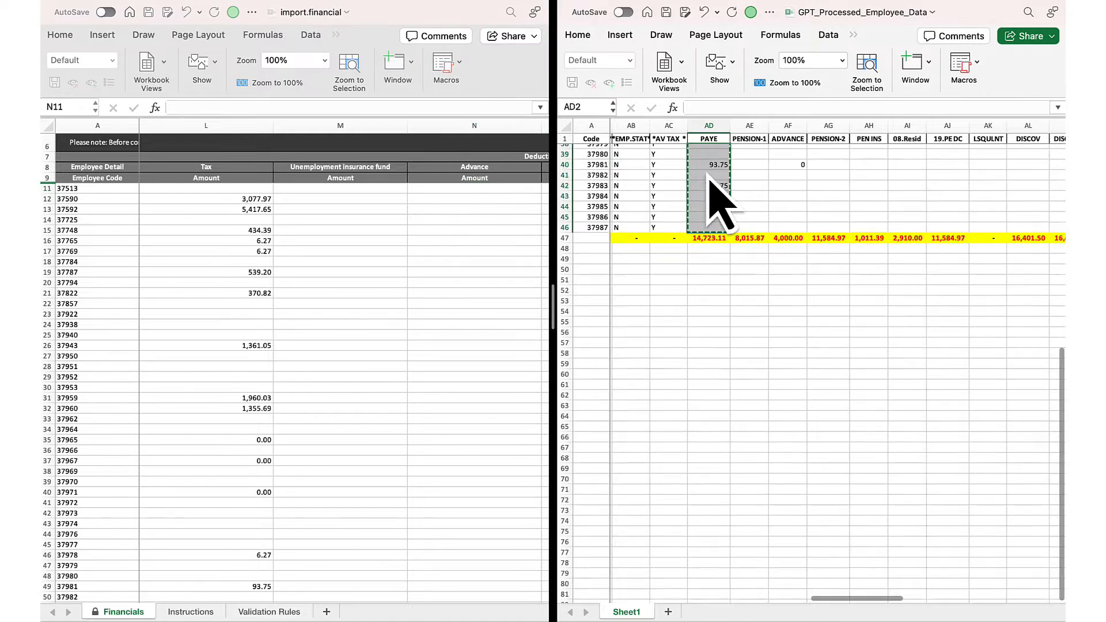
pyautogui.press('Left')
pyautogui.press('Left')
pyautogui.press('Left')
pyautogui.press('Left')
pyautogui.press('Left')
pyautogui.press('Left')
pyautogui.press('Left')
pyautogui.press('Left')
pyautogui.press('Left')
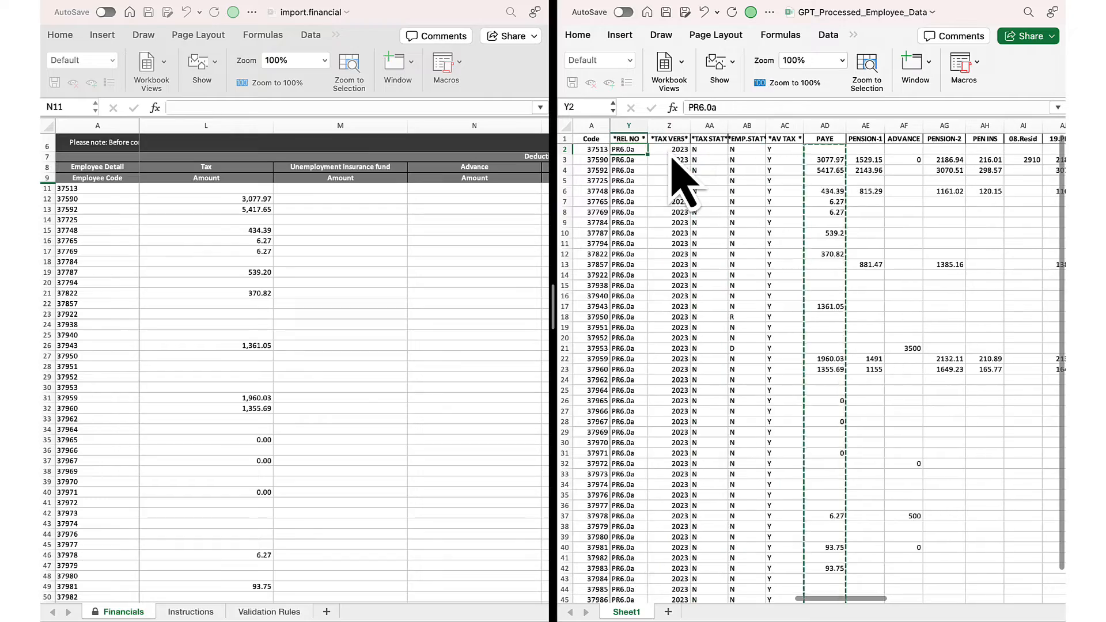
pyautogui.press('Left')
pyautogui.press('Left')
pyautogui.press('Left')
pyautogui.press('Left')
pyautogui.press('Left')
pyautogui.press('Left')
pyautogui.press('Left')
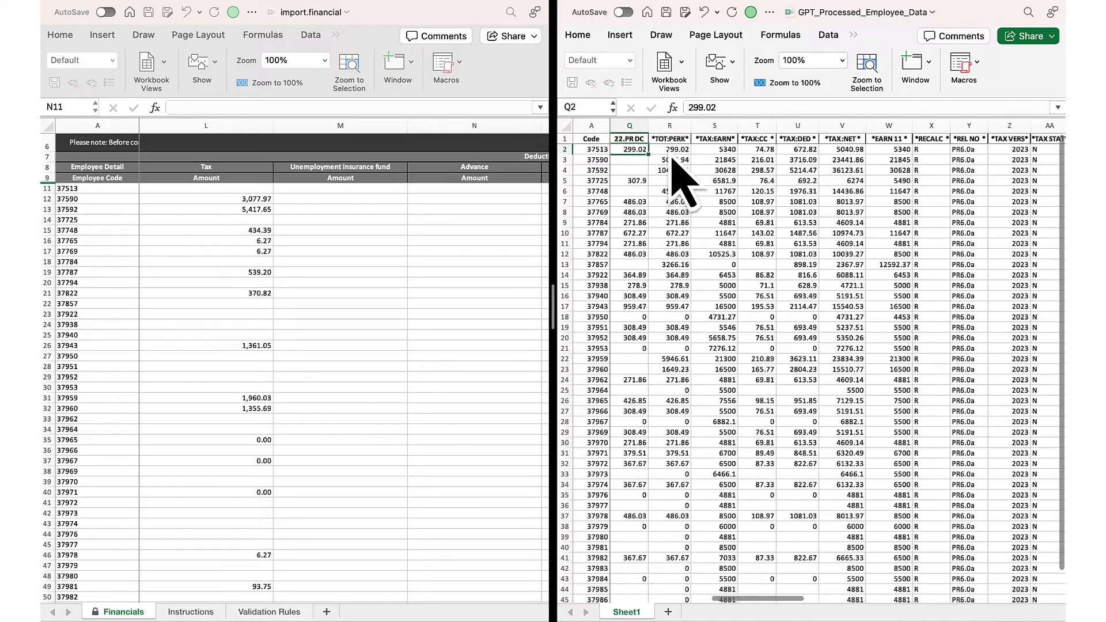
pyautogui.press('Left')
pyautogui.press('Left')
pyautogui.press('Left')
pyautogui.press('Left')
pyautogui.press('Left')
pyautogui.press('Left')
pyautogui.press('Left')
pyautogui.press('Left')
pyautogui.press('Left')
pyautogui.press('Left')
pyautogui.press('Left')
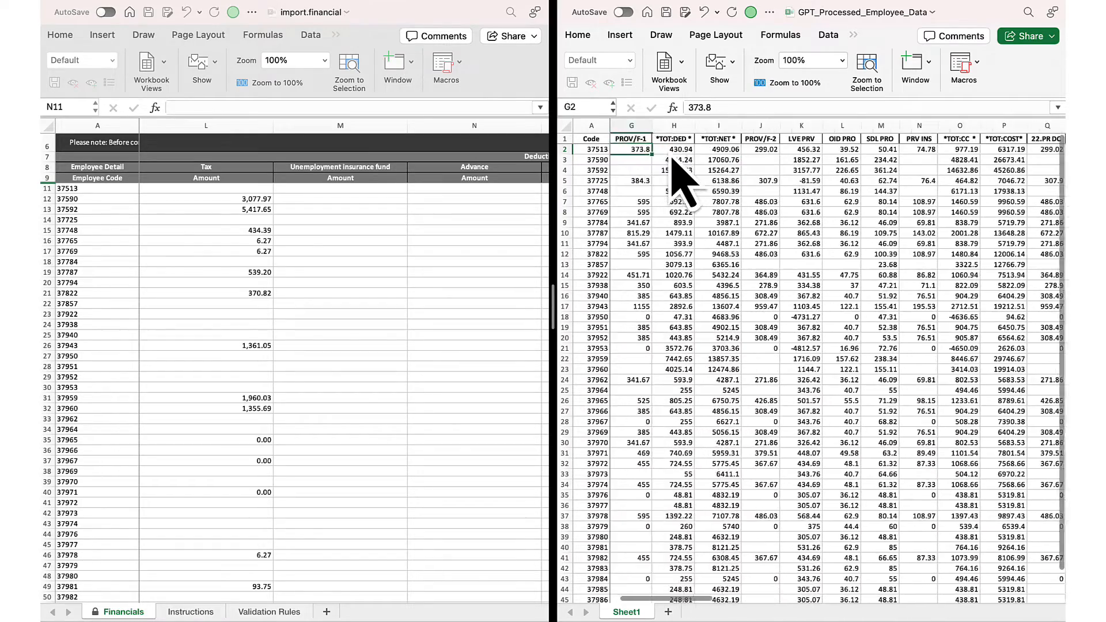
pyautogui.press('Left')
pyautogui.press('Right')
pyautogui.press('Right')
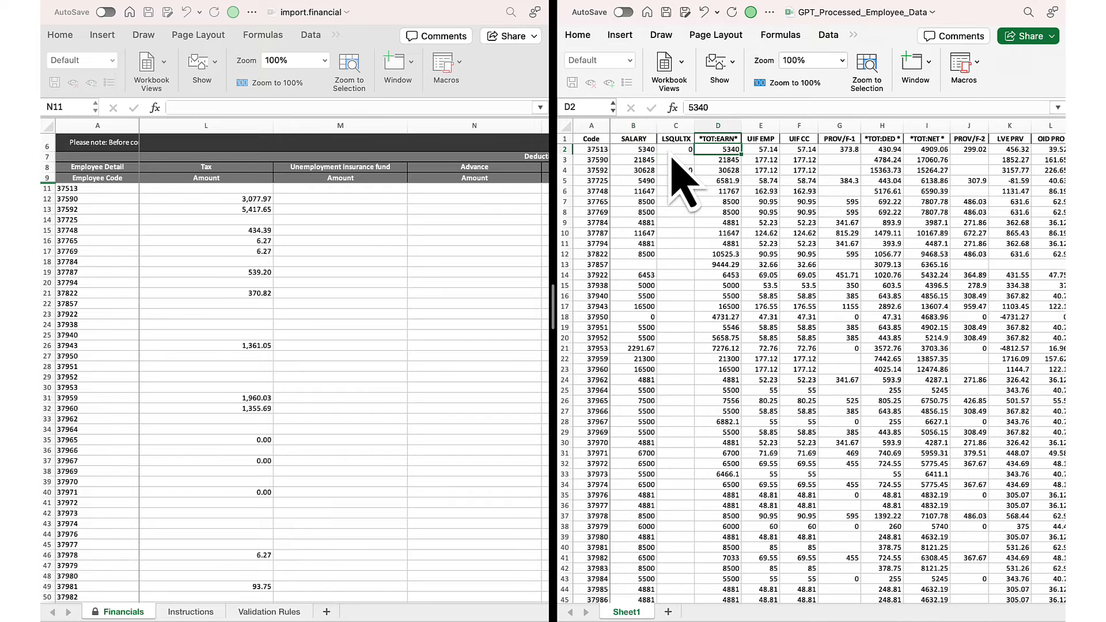
pyautogui.press('super+shift+Down')
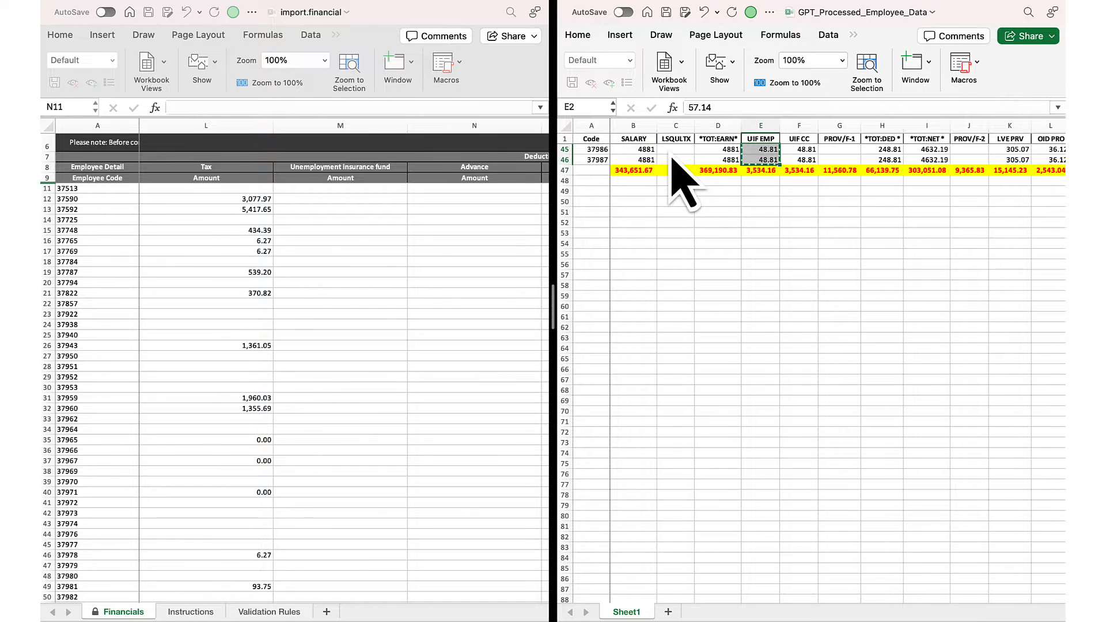
pyautogui.click(346, 189)
pyautogui.press('super+v')
pyautogui.scroll(-3, 390, 277)
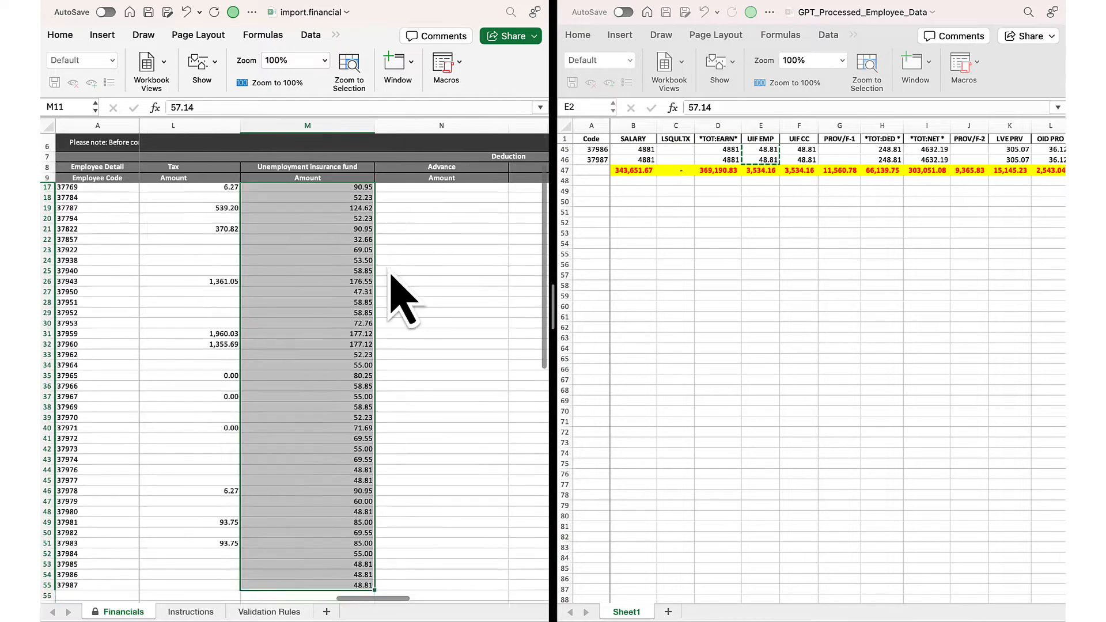
pyautogui.scroll(3, 398, 300)
# Copy the ADVANCE values in AF2:AF46 of the employee data into the import sheet's Advance Amount column, starting at N11
pyautogui.press('Right')
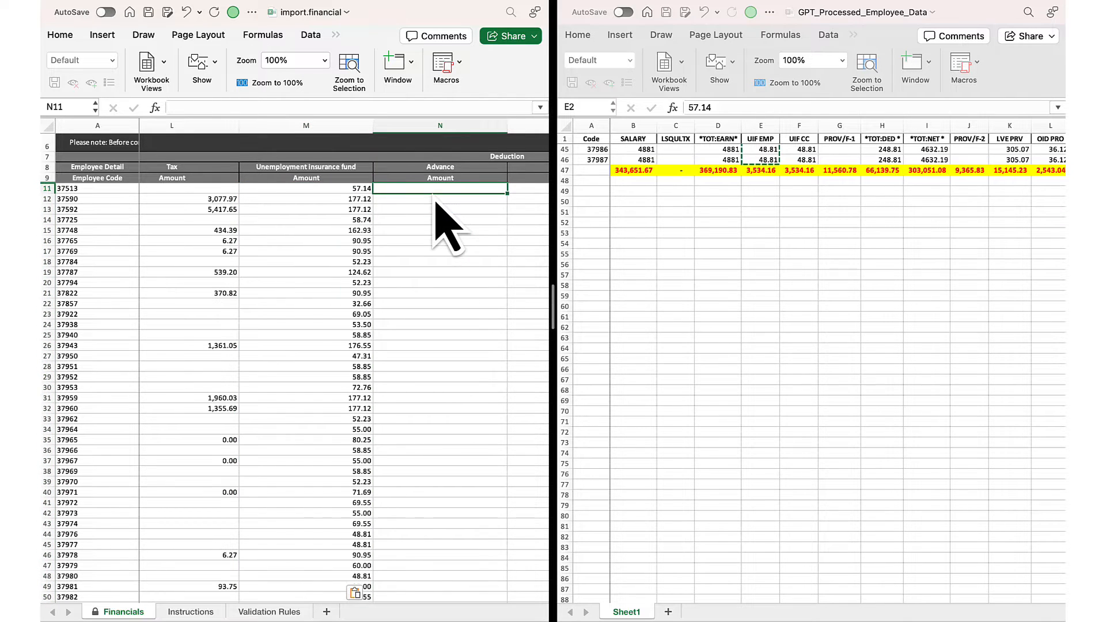
pyautogui.press('Right')
pyautogui.click(782, 167)
pyautogui.press('Up')
pyautogui.scroll(-20, 782, 167)
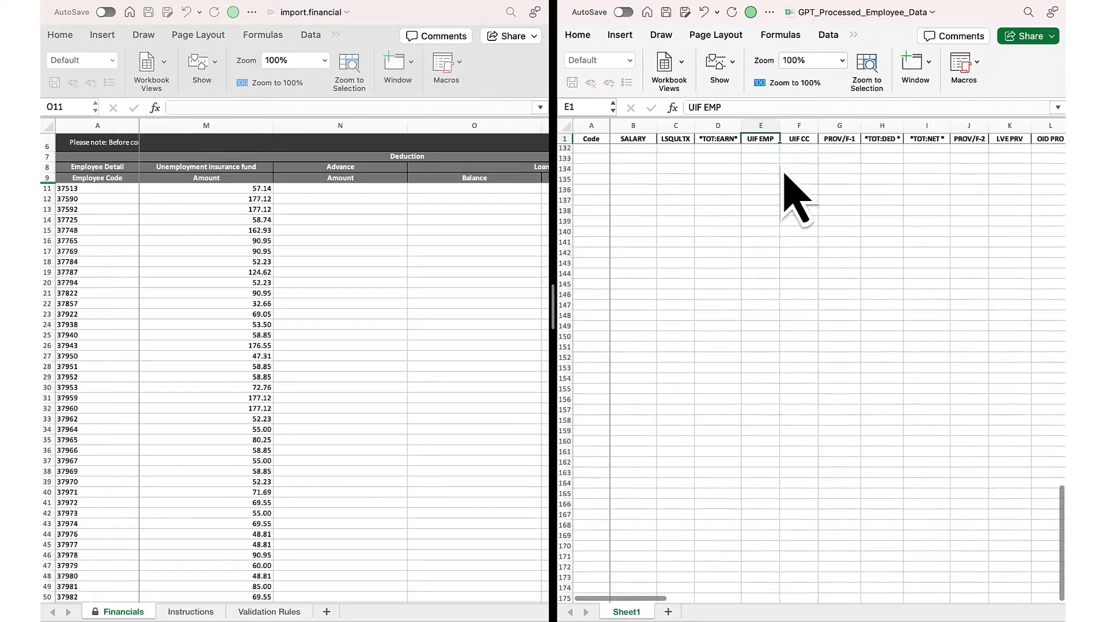
pyautogui.press('Down')
pyautogui.press('Right')
pyautogui.press('Right')
pyautogui.press('Right')
pyautogui.press('Right')
pyautogui.press('Right')
pyautogui.press('Right')
pyautogui.press('Right')
pyautogui.press('Right')
pyautogui.press('Right')
pyautogui.press('Right')
pyautogui.press('Right')
pyautogui.press('Right')
pyautogui.press('Right')
pyautogui.press('Right')
pyautogui.press('Right')
pyautogui.press('Right')
pyautogui.press('Right')
pyautogui.press('Right')
pyautogui.press('Right')
pyautogui.press('Right')
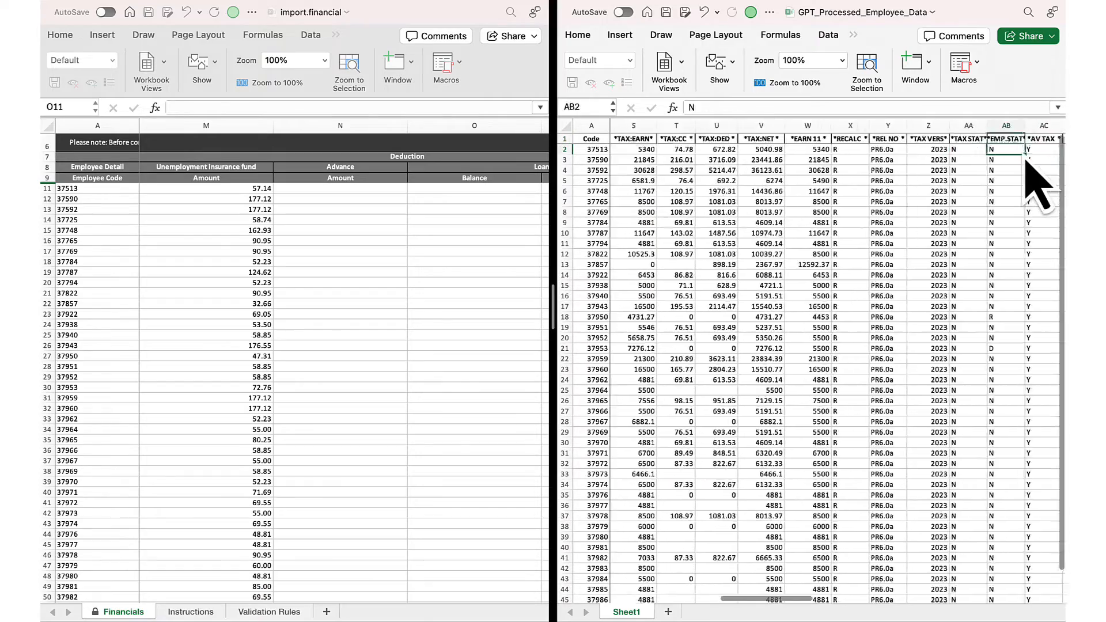
pyautogui.press('Right')
pyautogui.press('Right')
pyautogui.press('Right')
pyautogui.press('Right')
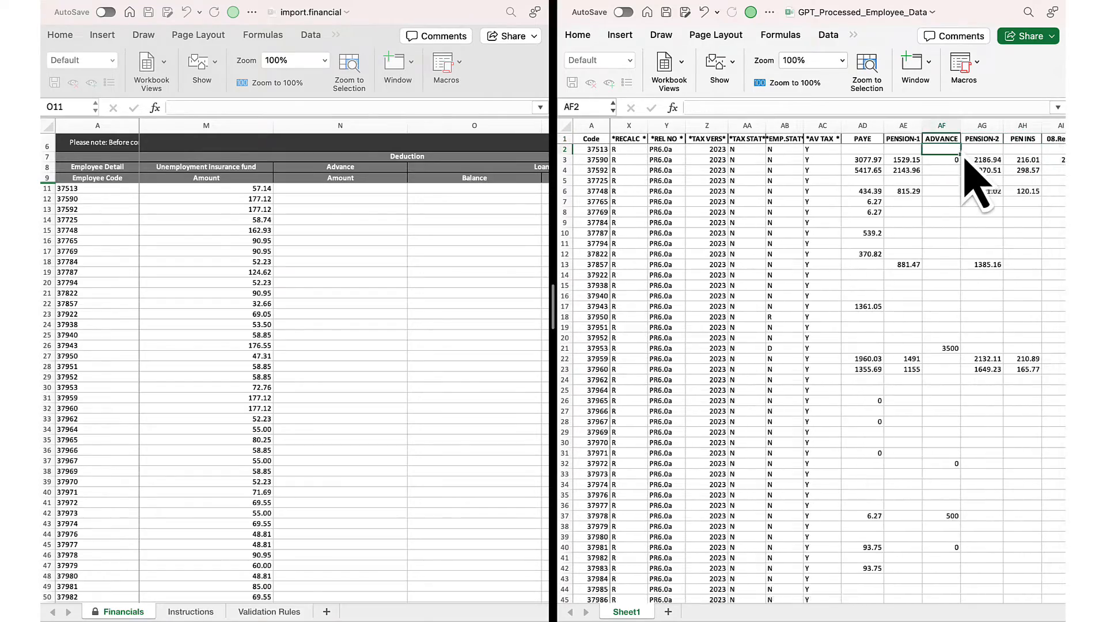
pyautogui.hotkey('shift', 'pagedown')
pyautogui.hotkey('shift', 'Down')
pyautogui.press('super+c')
pyautogui.click(324, 196)
pyautogui.click(325, 190)
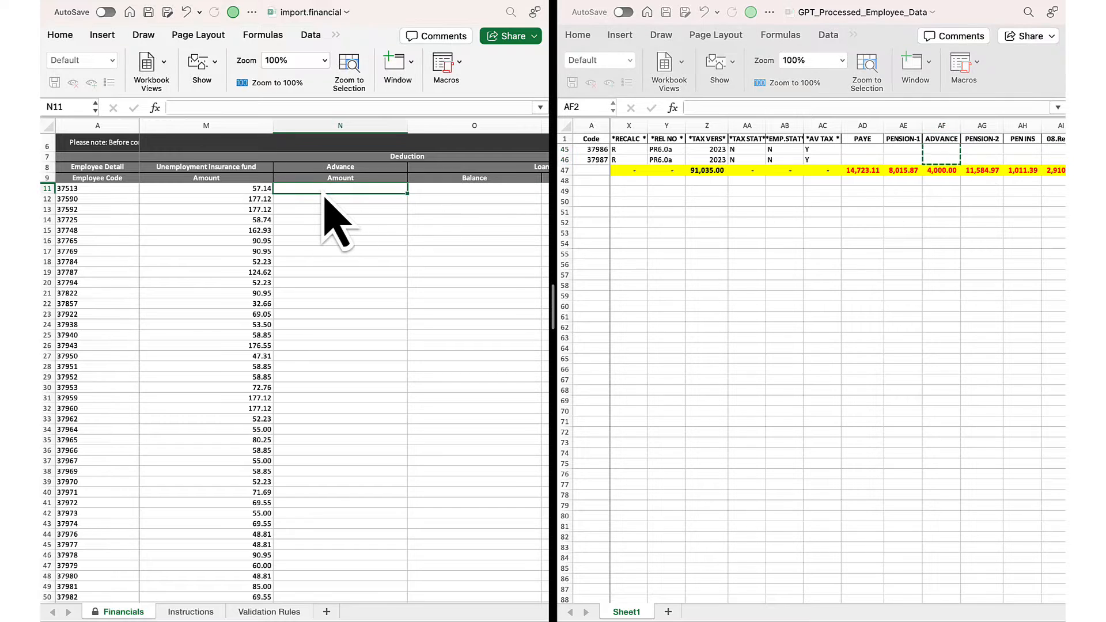
pyautogui.press('super+v')
# Copy the LOAN BAL values in AT2:AT46 of the employee data into the import sheet's Loan Balance column, starting at O11
pyautogui.press('Right')
pyautogui.press('Right')
pyautogui.press('Right')
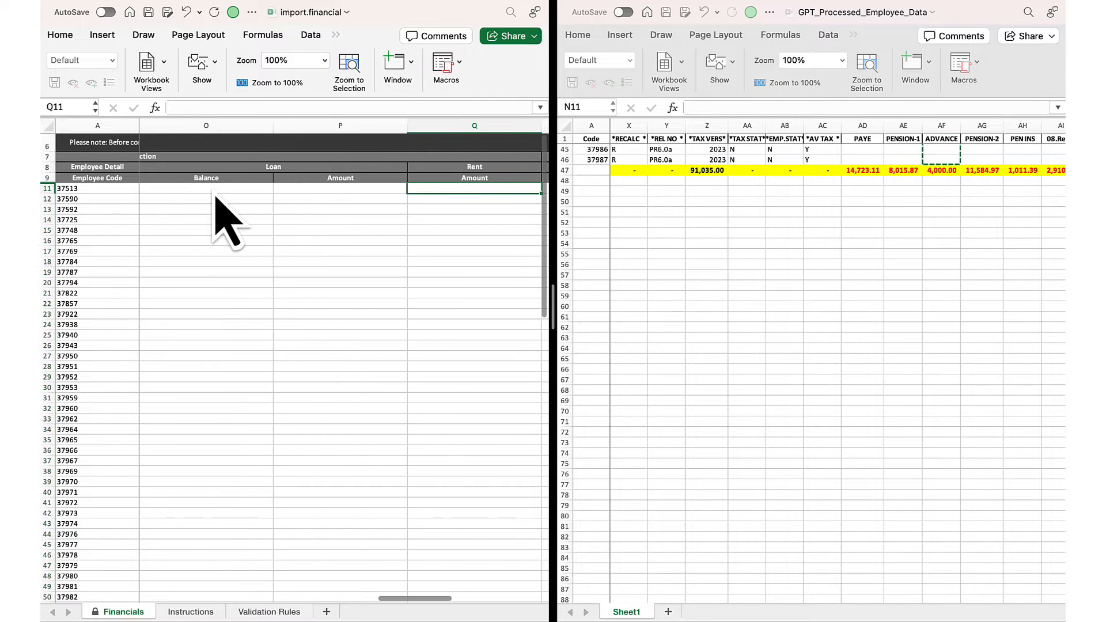
pyautogui.click(867, 193)
pyautogui.scroll(15, 889, 167)
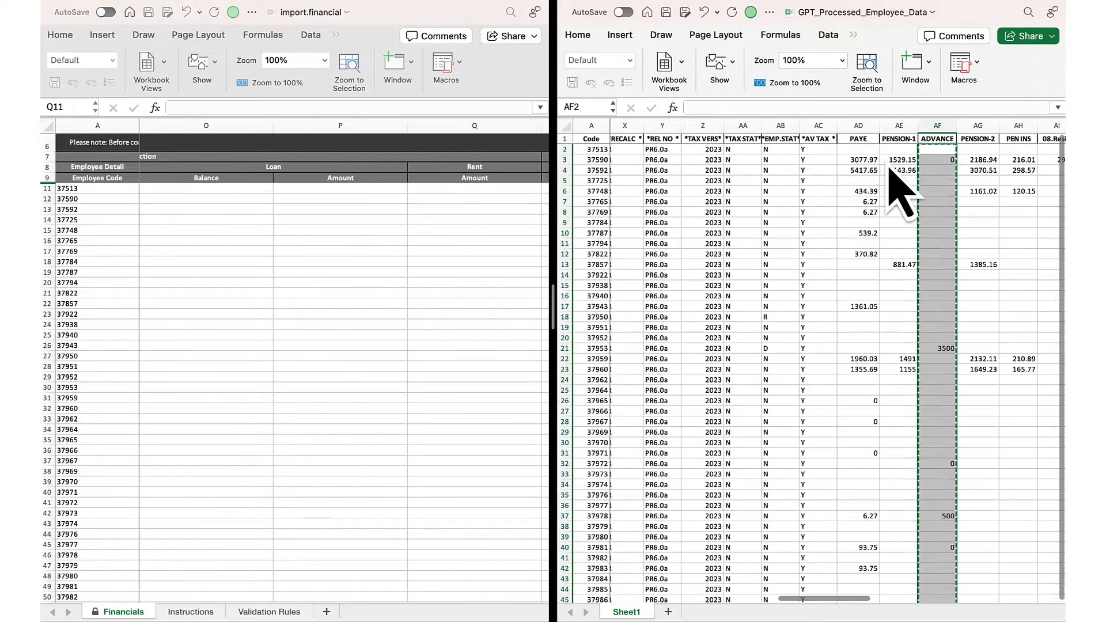
pyautogui.click(897, 152)
pyautogui.press('Right')
pyautogui.press('Right')
pyautogui.press('Right')
pyautogui.press('Right')
pyautogui.press('Right')
pyautogui.press('Right')
pyautogui.press('Right')
pyautogui.press('Right')
pyautogui.press('Right')
pyautogui.press('Right')
pyautogui.press('Right')
pyautogui.press('Right')
pyautogui.press('Right')
pyautogui.press('Right')
pyautogui.press('Right')
pyautogui.press('Right')
pyautogui.press('Right')
pyautogui.press('Left')
pyautogui.press('Left')
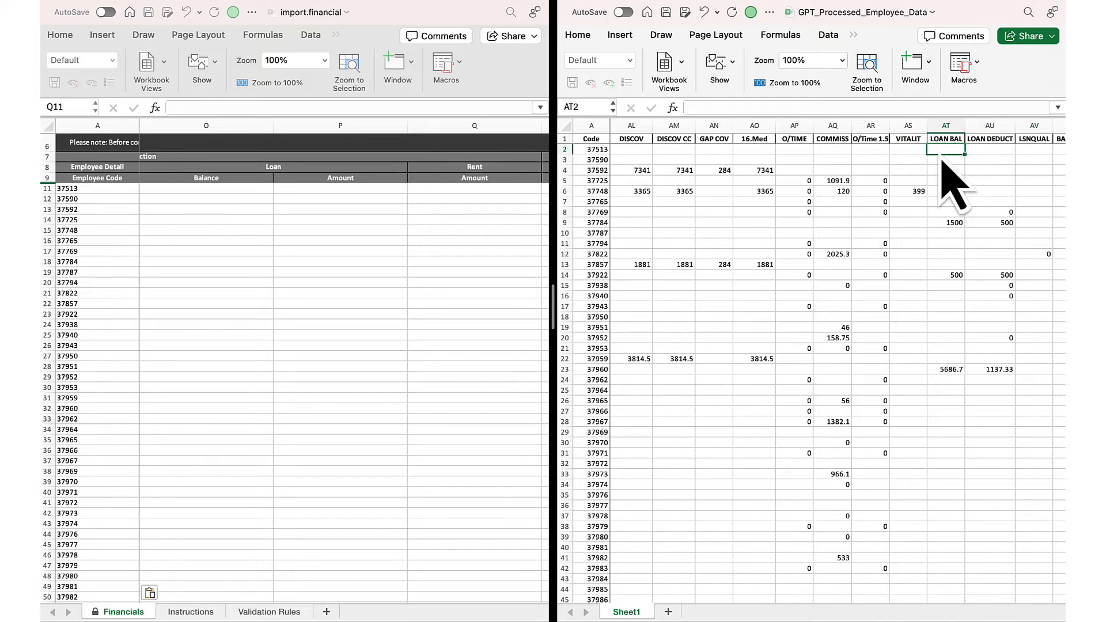
pyautogui.hotkey('ctrl', 'shift', 'Down')
pyautogui.press('super+c')
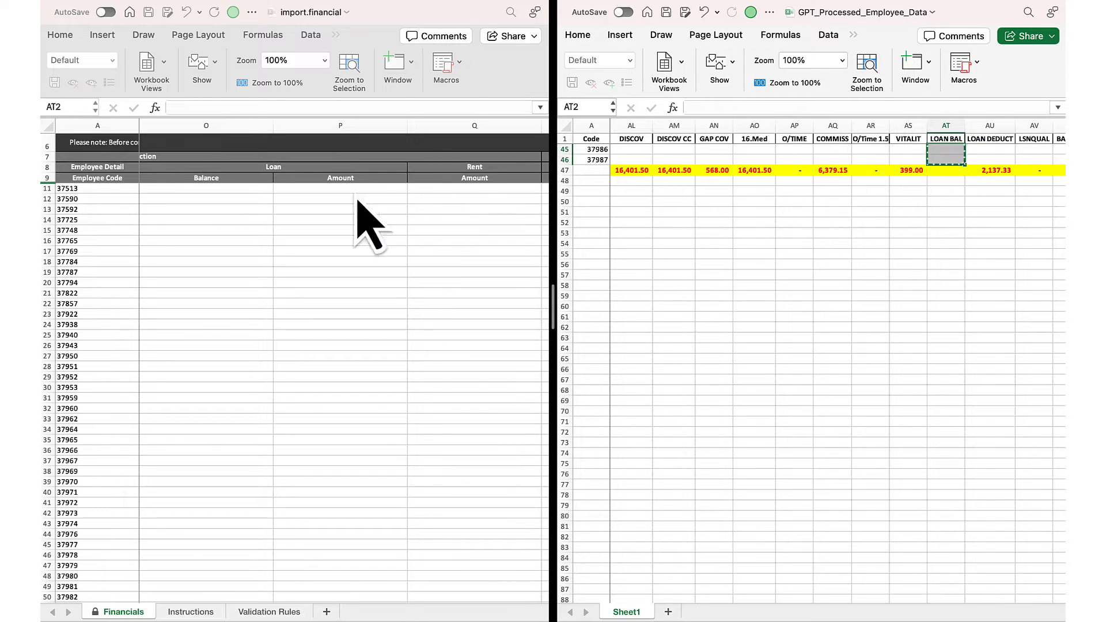
pyautogui.click(242, 190)
pyautogui.press('super+v')
# Copy the LOAN DEDUCT values in AU2:AU46 of the employee data into the import sheet's Loan Amount column, starting at P11
pyautogui.hscroll(-1, 232, 329)
pyautogui.scroll(10, 1004, 173)
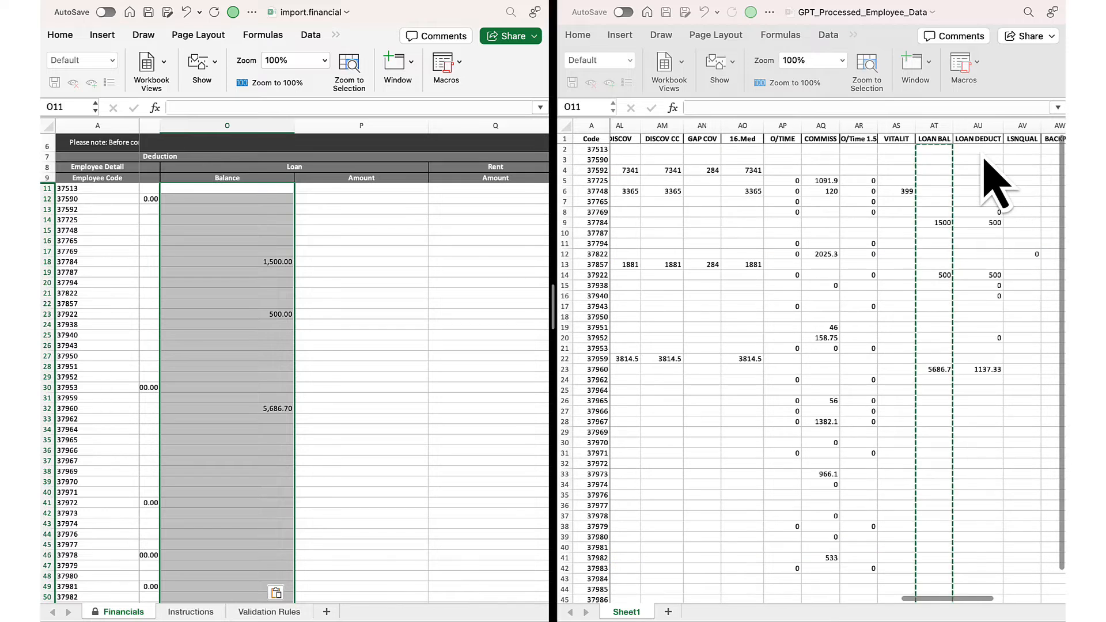
pyautogui.click(984, 151)
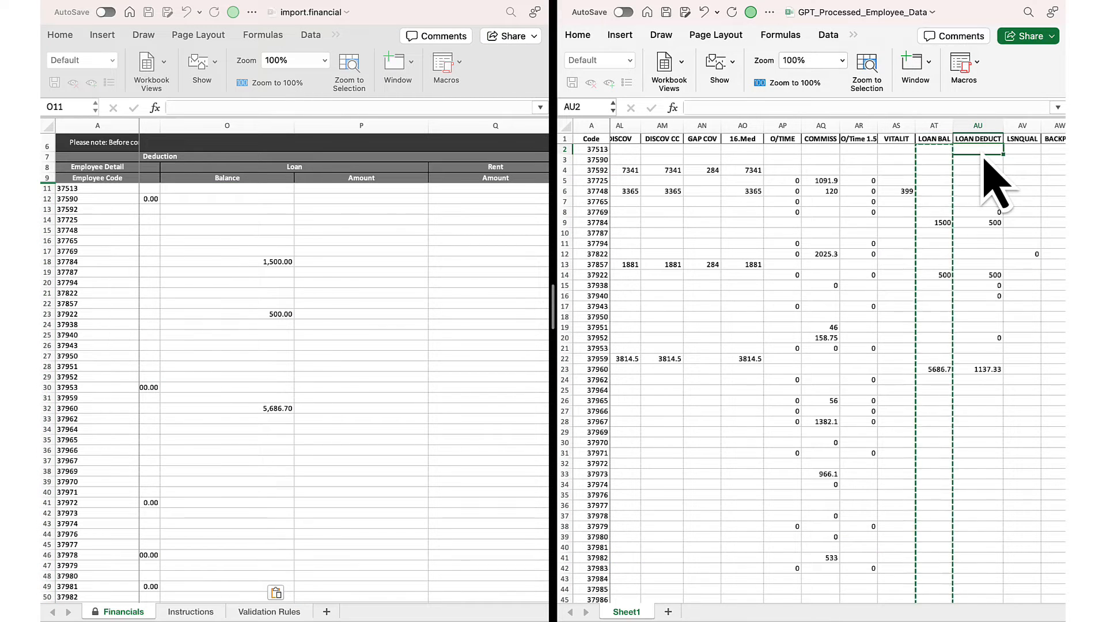
pyautogui.hotkey('ctrl', 'shift', 'Down')
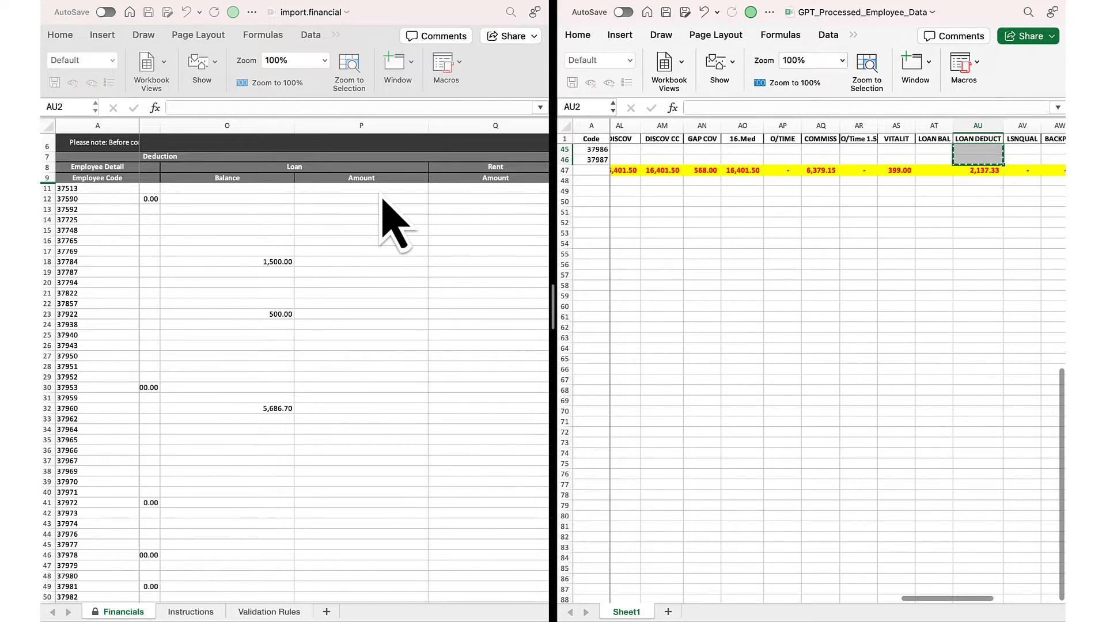
pyautogui.click(383, 191)
pyautogui.press('super+v')
pyautogui.scroll(-10, 373, 309)
pyautogui.scroll(-2, 374, 311)
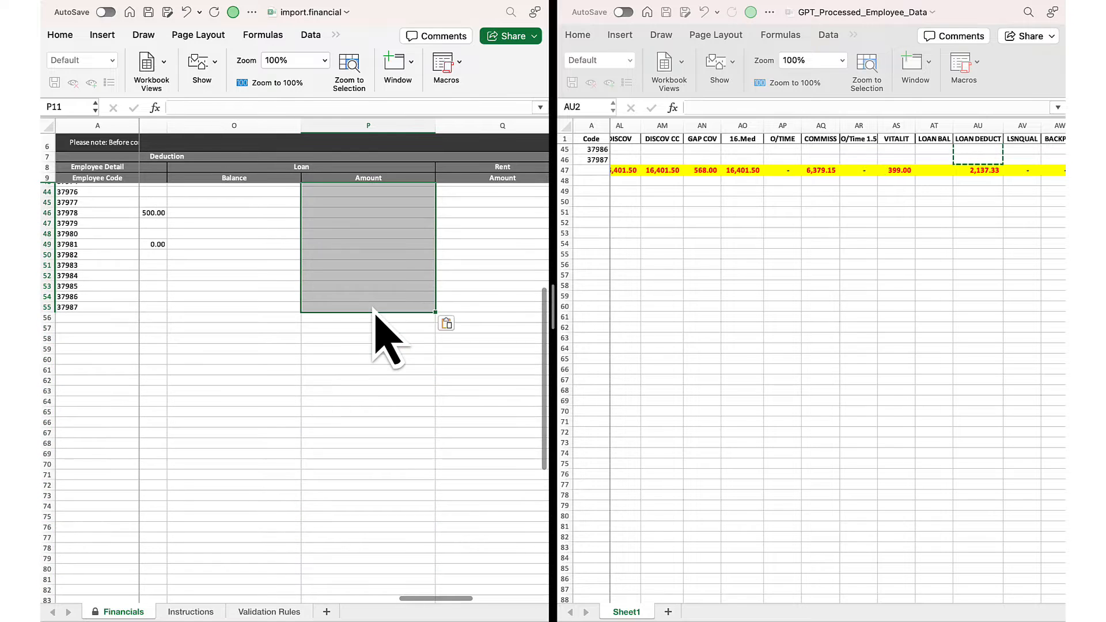
pyautogui.scroll(11, 377, 322)
pyautogui.click(918, 178)
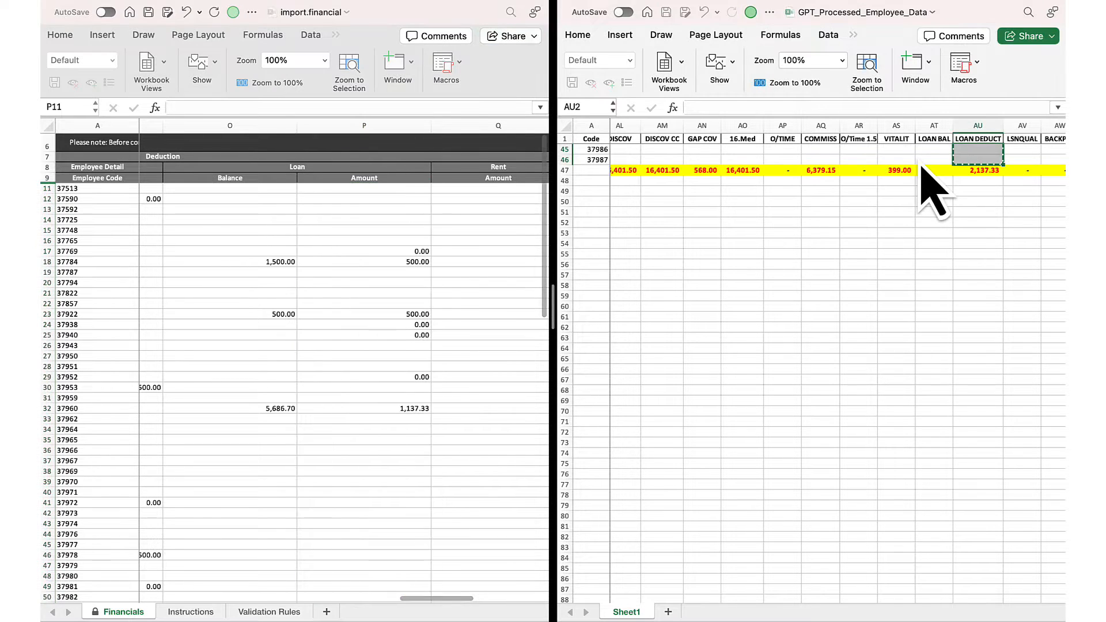
# Copy the RENT values in BA2:BA46 of the employee data into the import sheet's Rent Amount column, starting at Q11
pyautogui.press('Right')
pyautogui.press('Right')
pyautogui.press('Right')
pyautogui.press('Right')
pyautogui.press('Right')
pyautogui.press('Right')
pyautogui.press('Right')
pyautogui.press('Right')
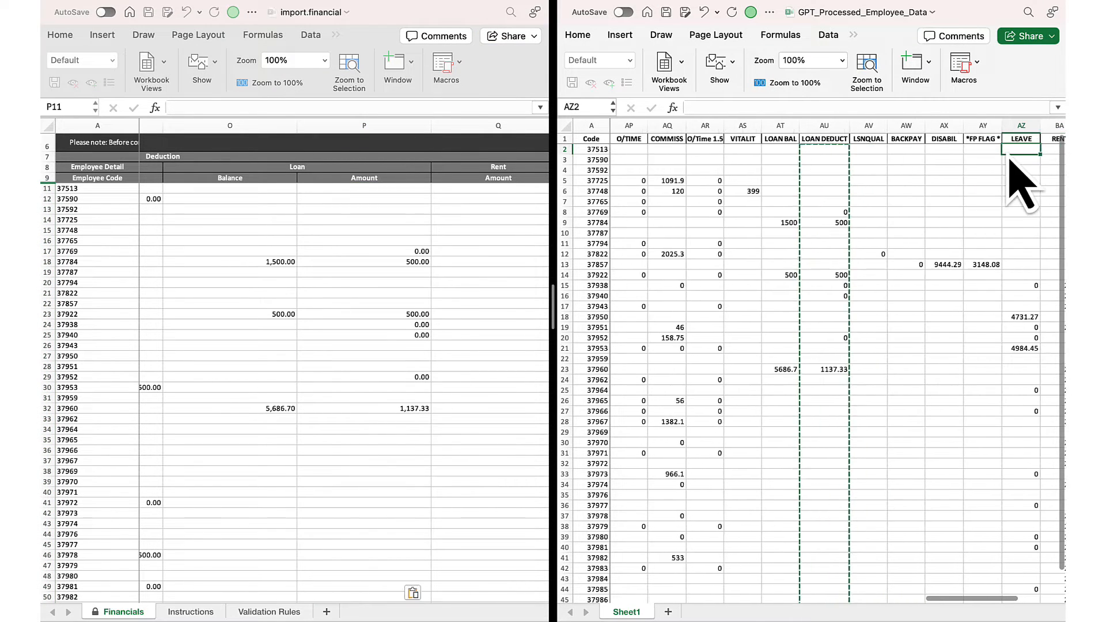
pyautogui.click(395, 218)
pyautogui.press('Right')
pyautogui.press('Right')
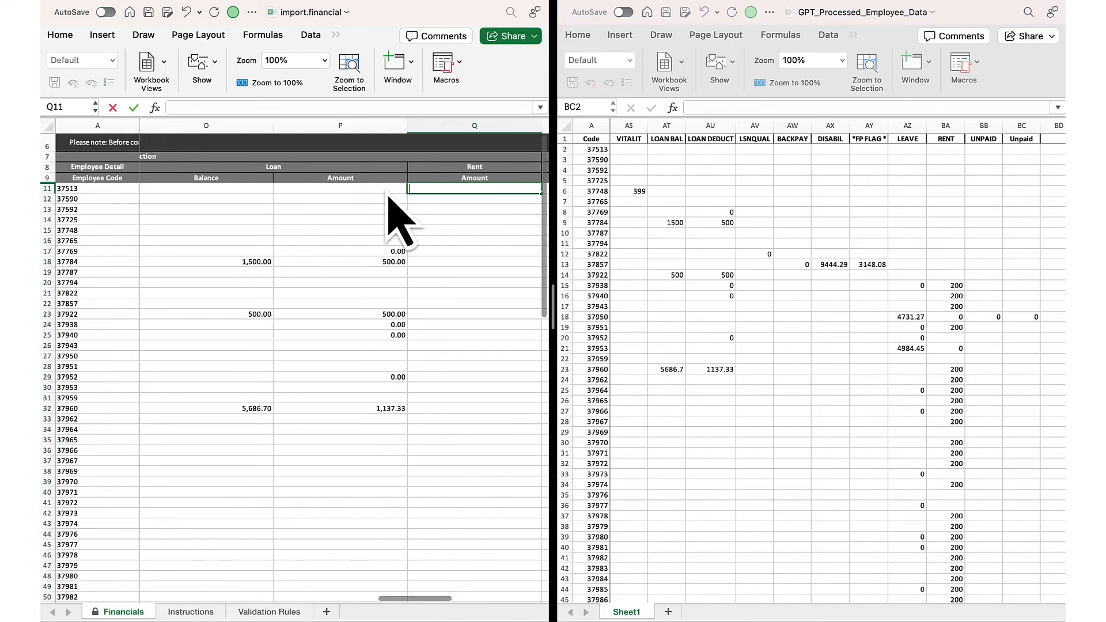
pyautogui.click(951, 153)
pyautogui.press('super+shift+Down')
pyautogui.press('super+c')
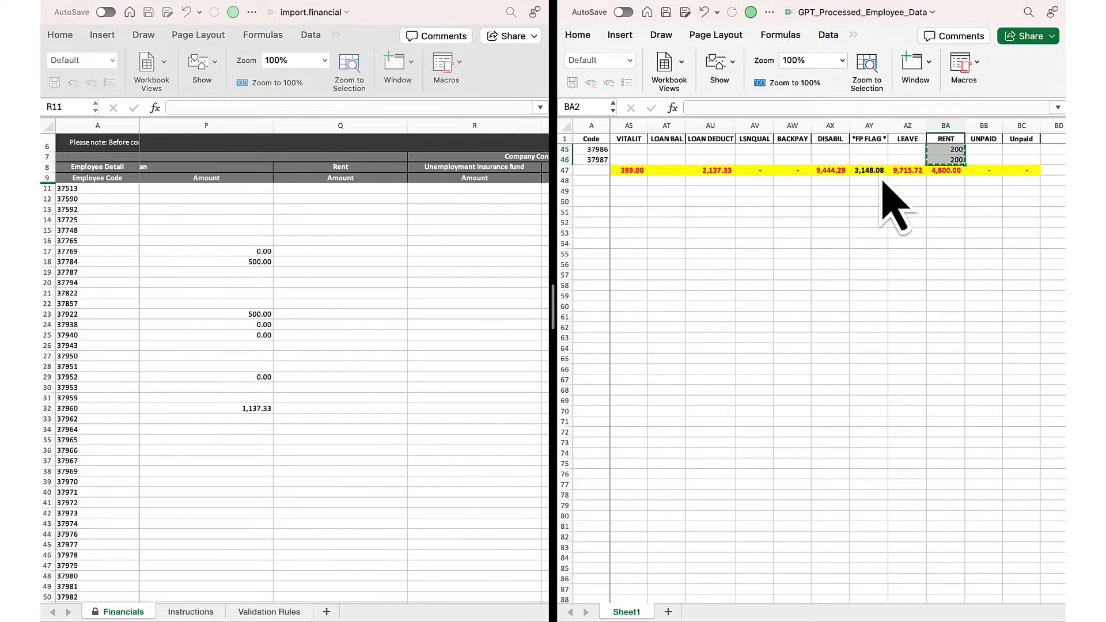
pyautogui.doubleClick(332, 195)
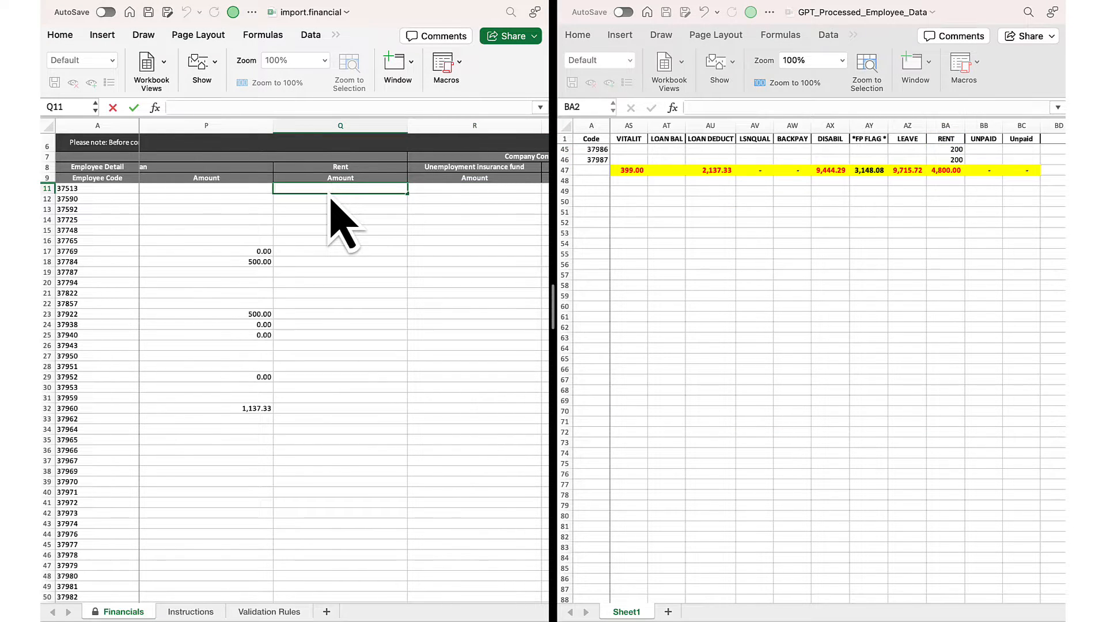
pyautogui.press('super+v')
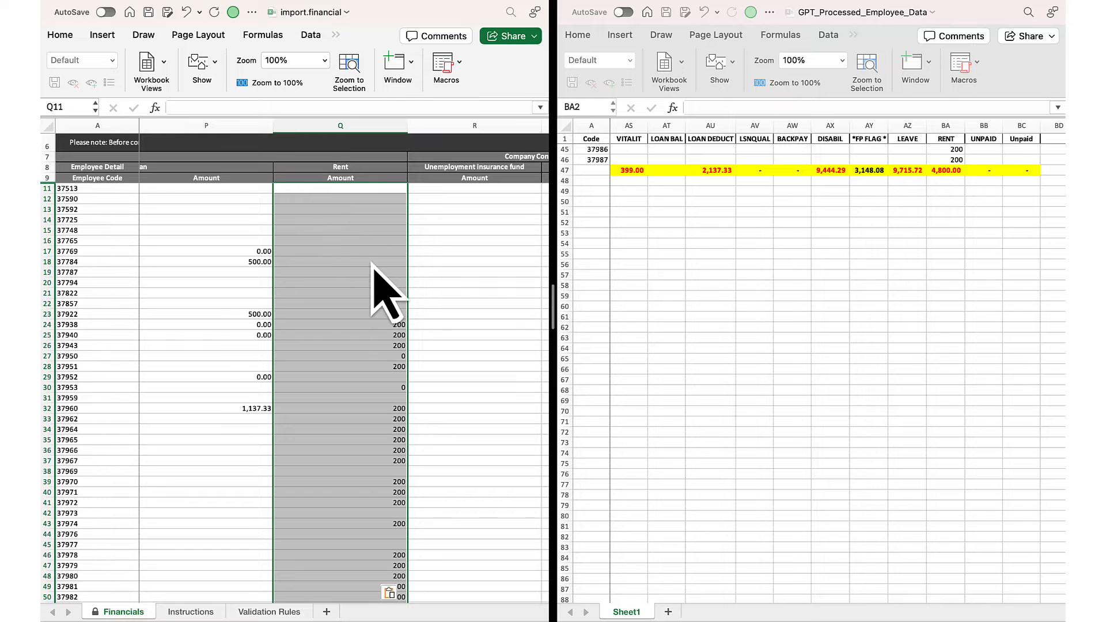
pyautogui.scroll(-5, 380, 299)
pyautogui.scroll(-4, 383, 308)
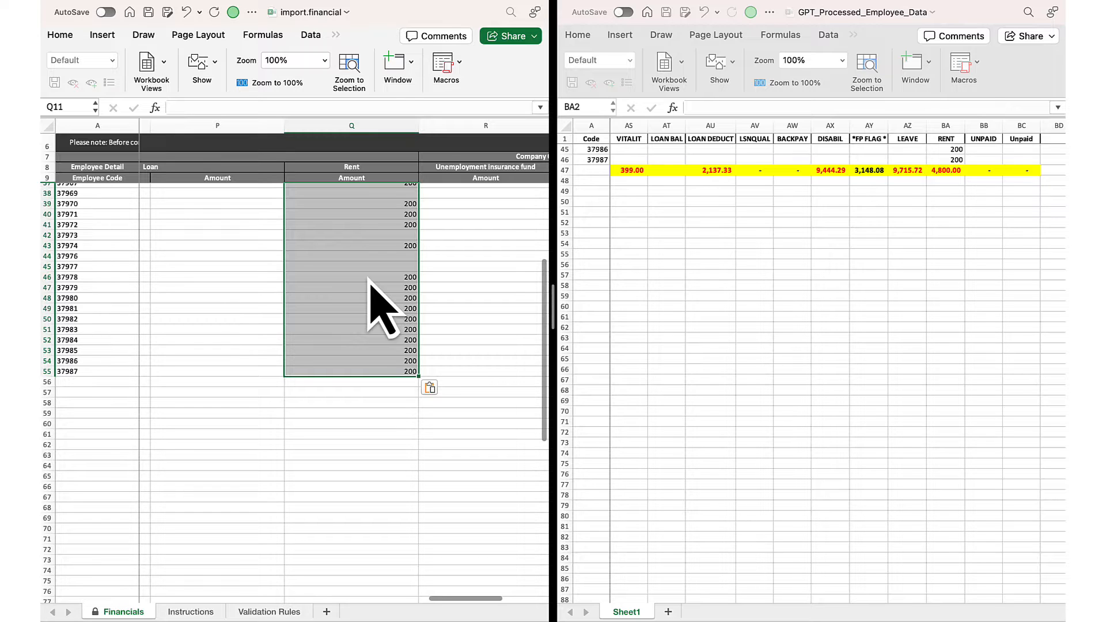
pyautogui.scroll(8, 372, 288)
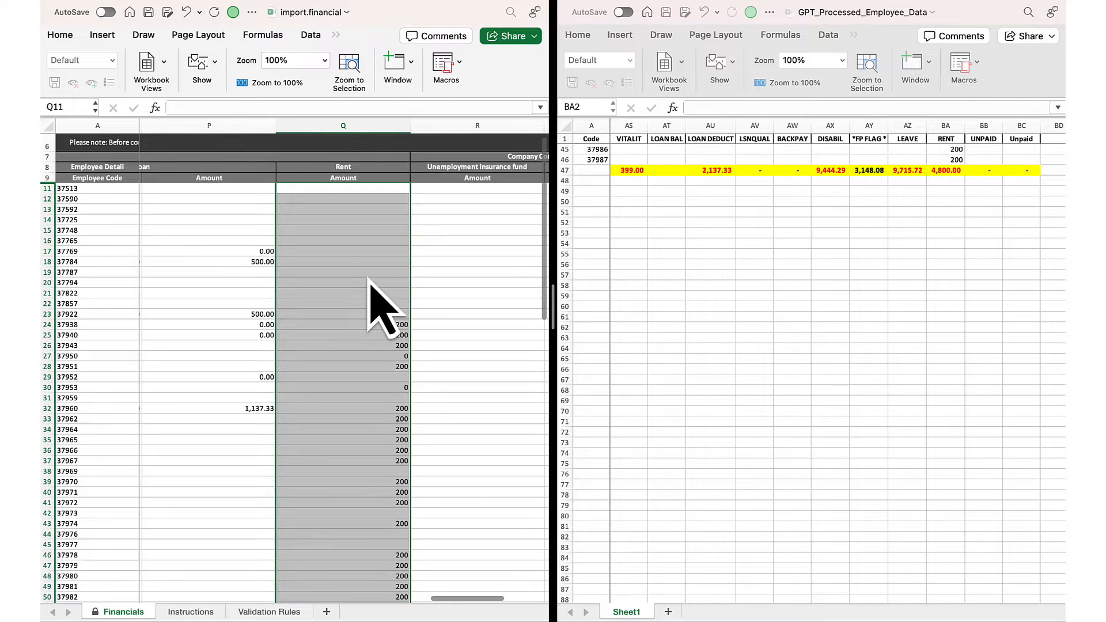
# Copy the UIF CC values in F2:F46 of the employee data into the Company Contribution Unemployment insurance fund Amount column, starting at R11
pyautogui.moveTo(460, 189); pyautogui.dragTo(462, 208)
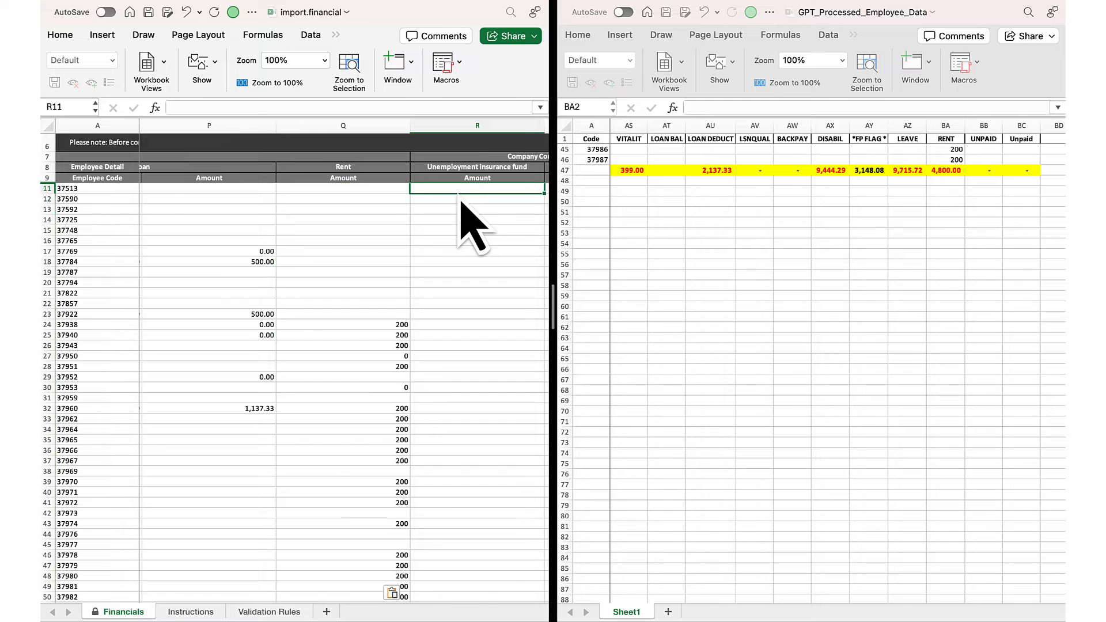
pyautogui.press('Right')
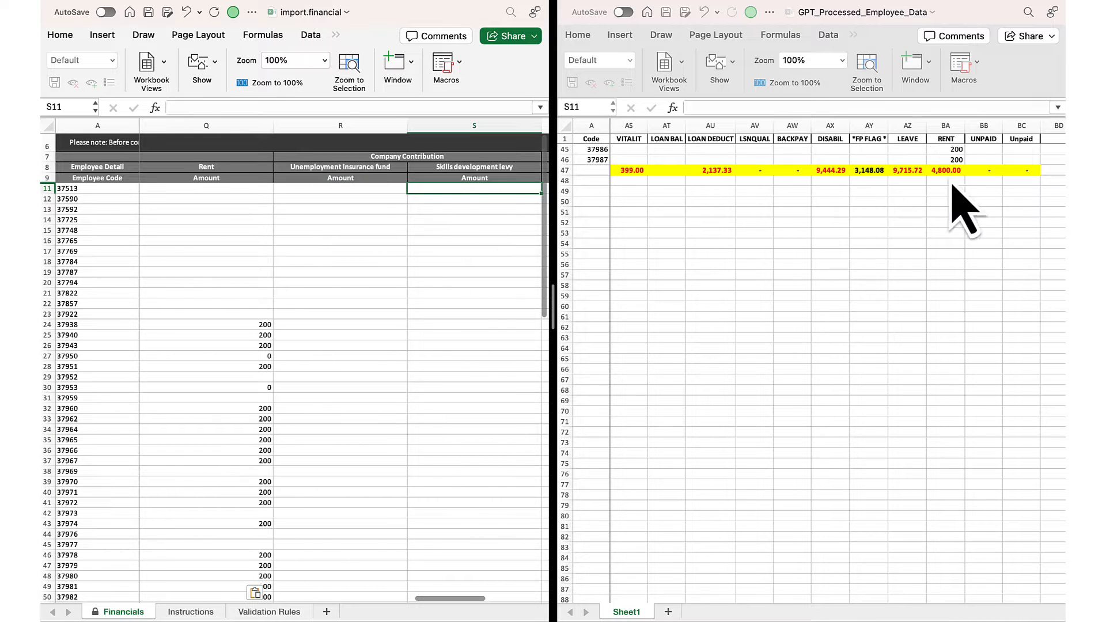
pyautogui.scroll(15, 993, 208)
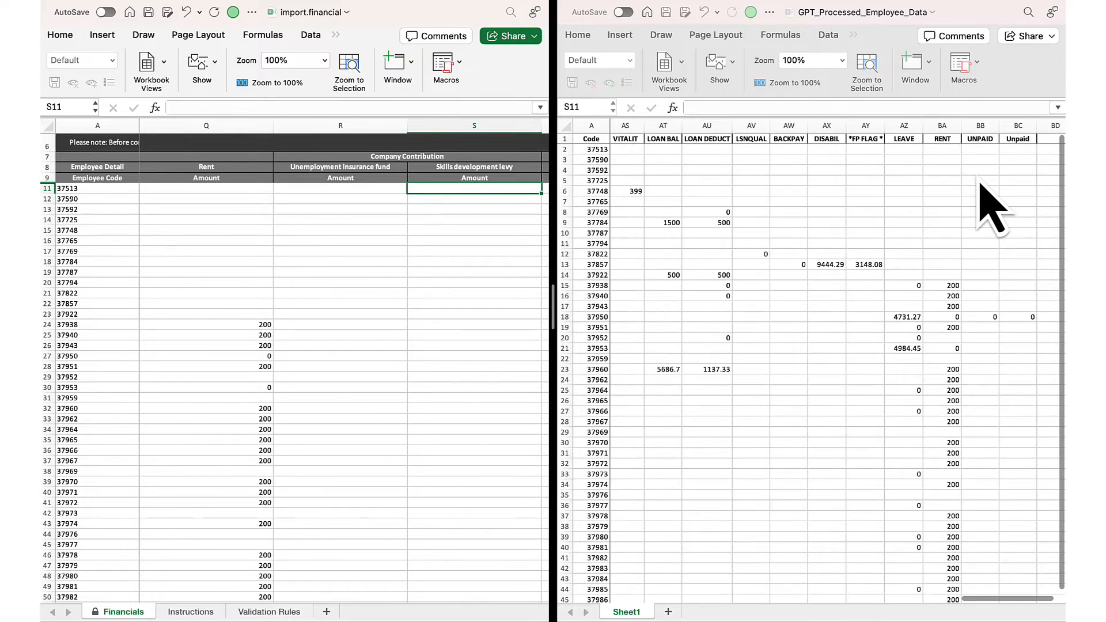
pyautogui.hscroll(-15, 992, 208)
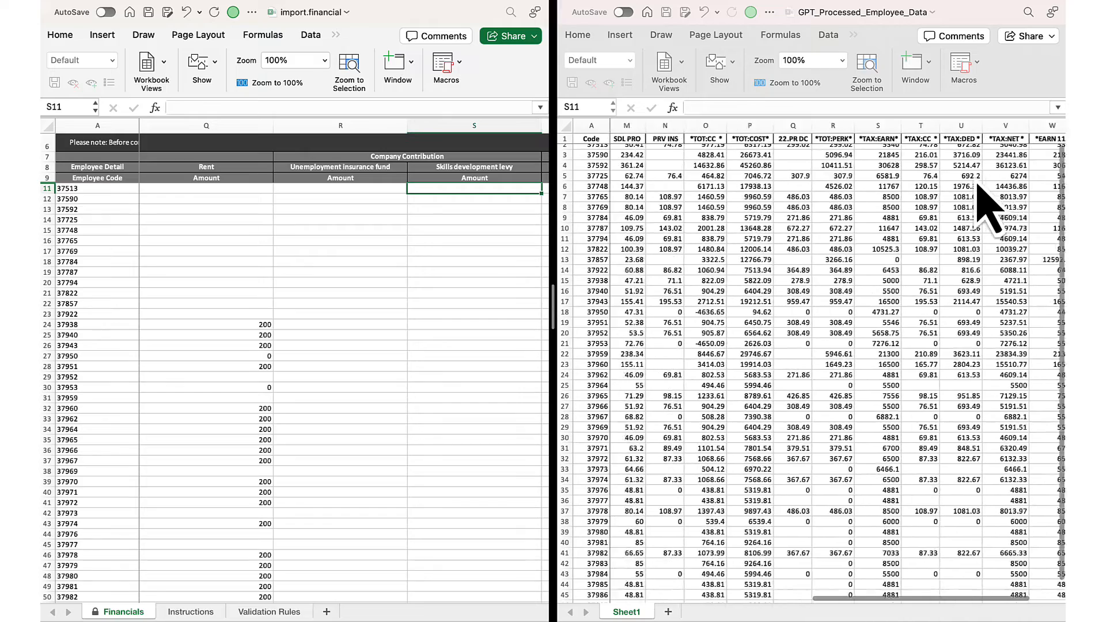
pyautogui.hscroll(-5, 990, 213)
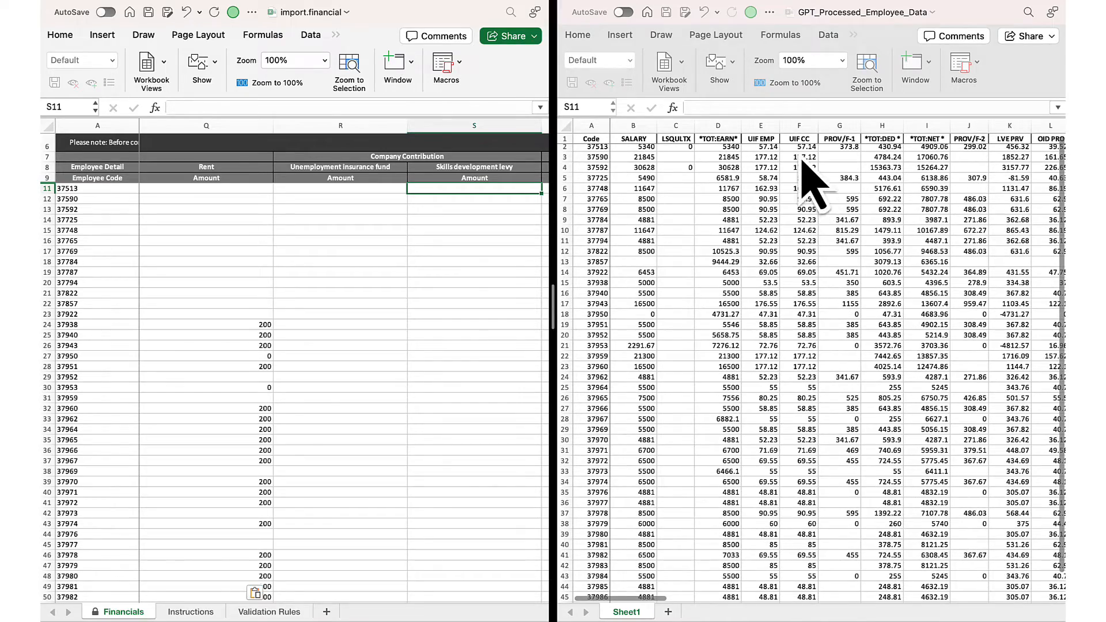
pyautogui.click(808, 209)
pyautogui.click(790, 151)
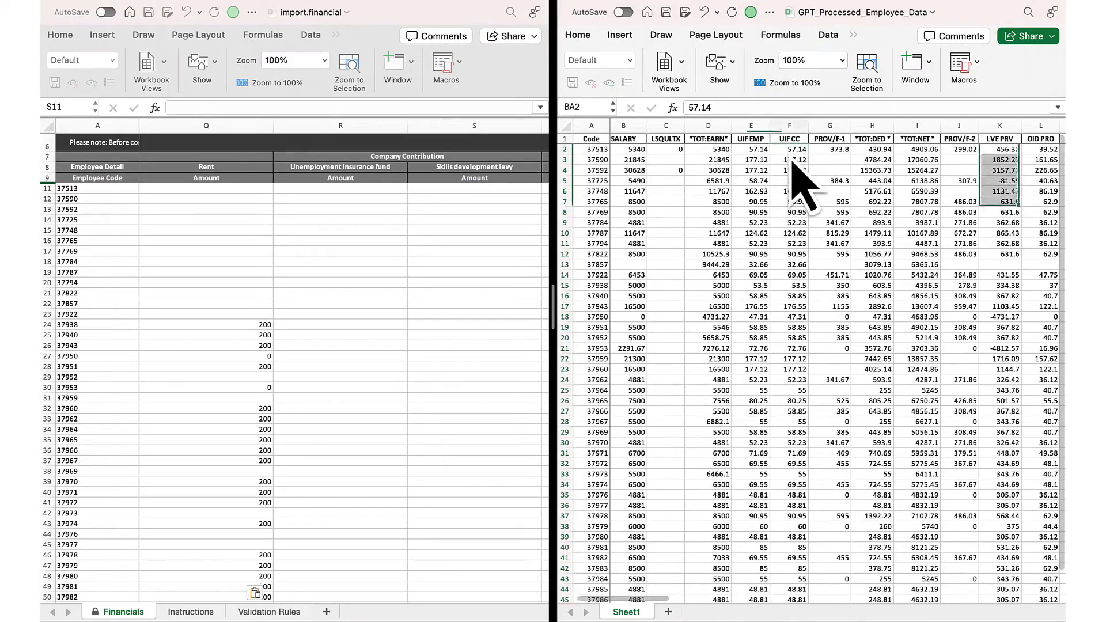
pyautogui.press('super+shift+Down')
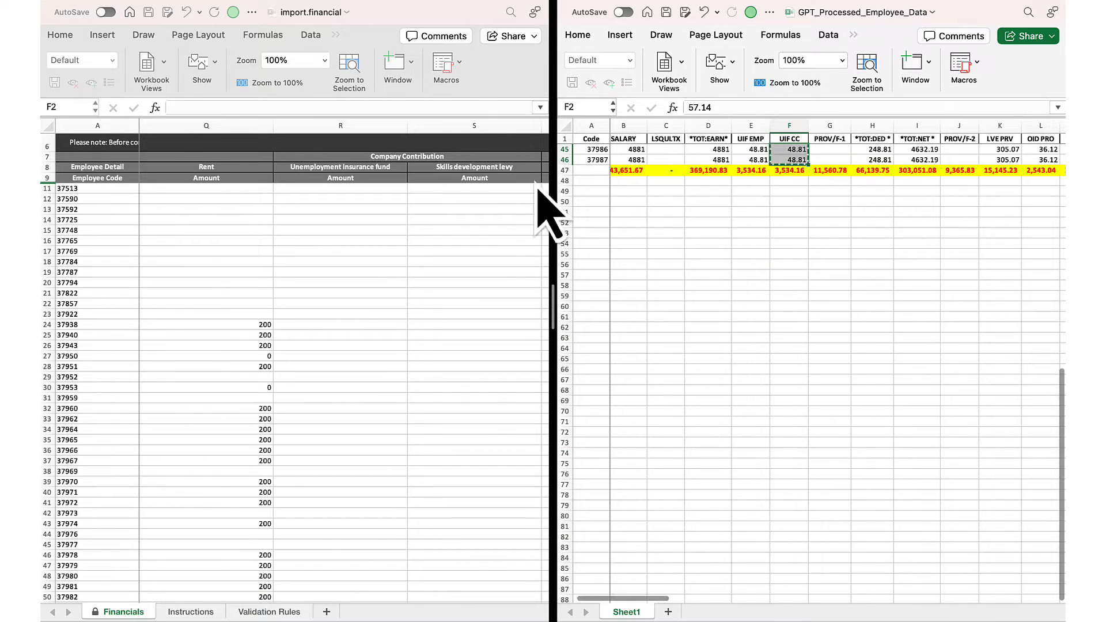
pyautogui.click(326, 196)
pyautogui.click(324, 193)
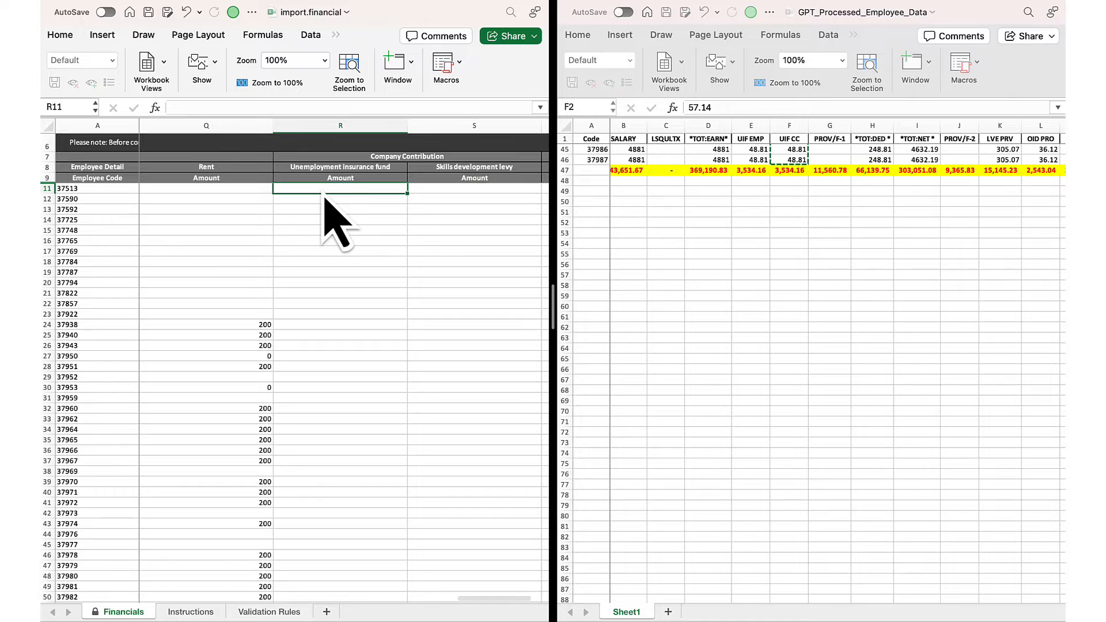
pyautogui.press('super+v')
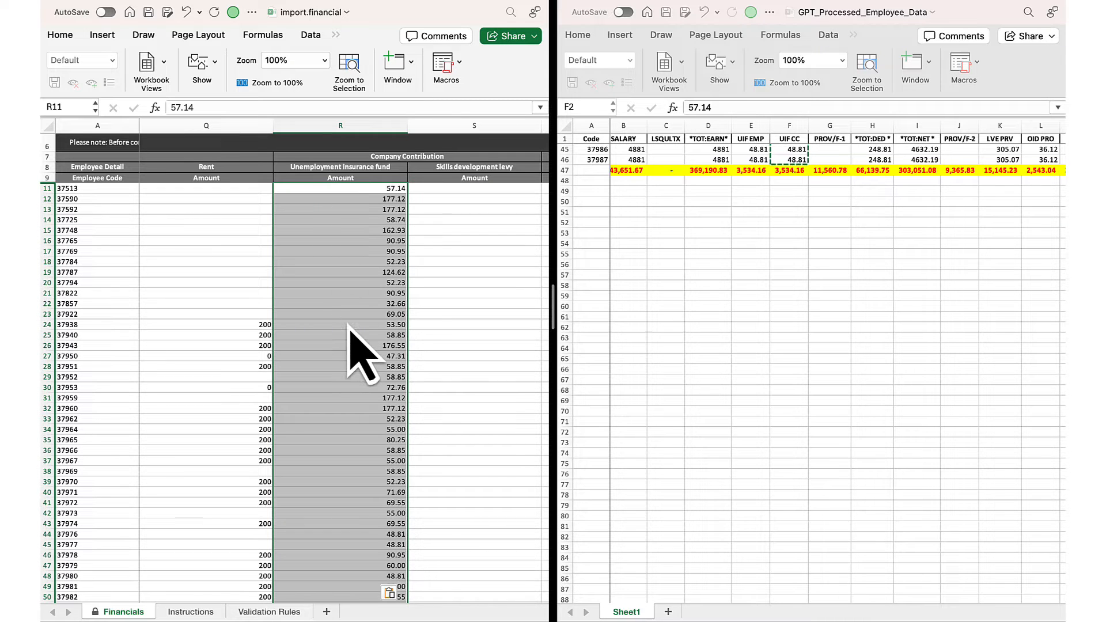
pyautogui.scroll(-9, 352, 331)
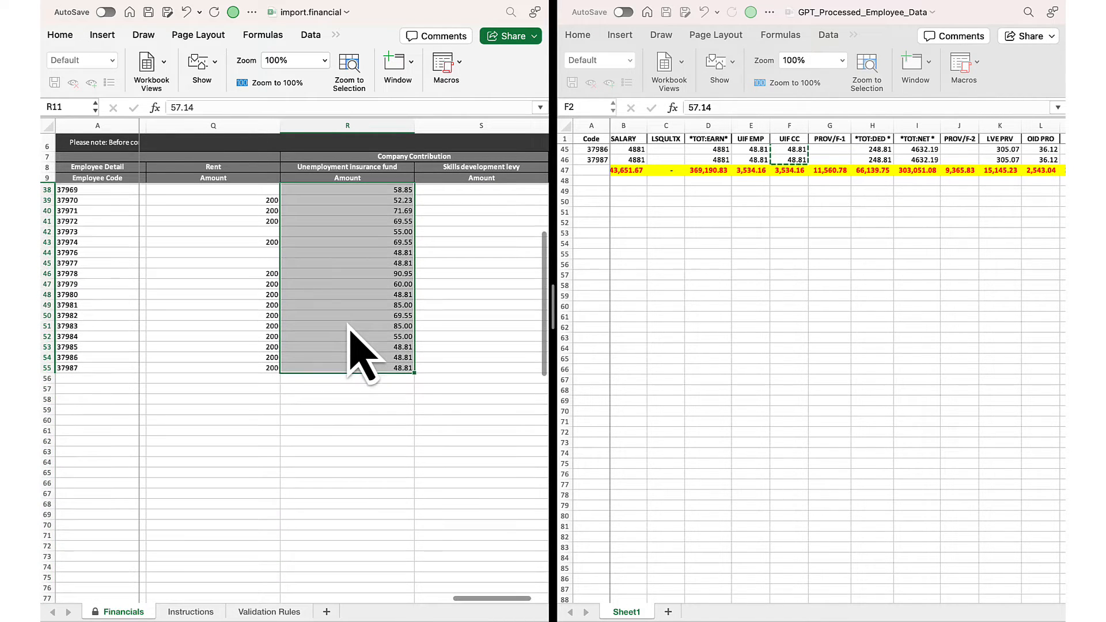
pyautogui.scroll(9, 350, 327)
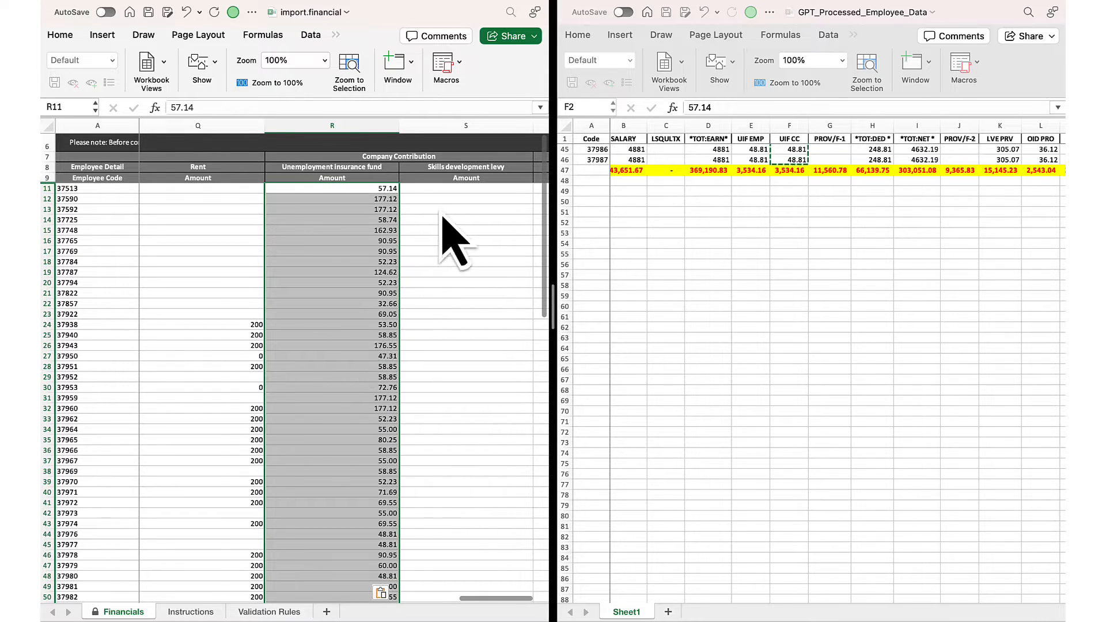
# Copy the SDL PRO values in M2:M46 of the employee data into the import sheet's Skills development levy Amount column, starting at S11
pyautogui.press('Right')
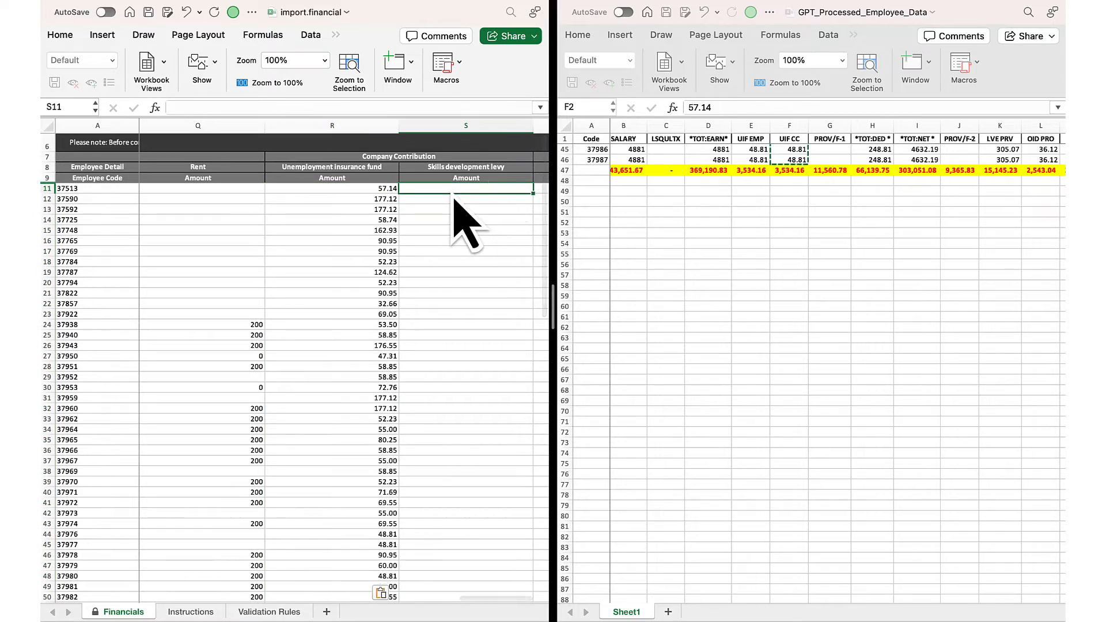
pyautogui.scroll(6, 763, 185)
pyautogui.scroll(8, 767, 190)
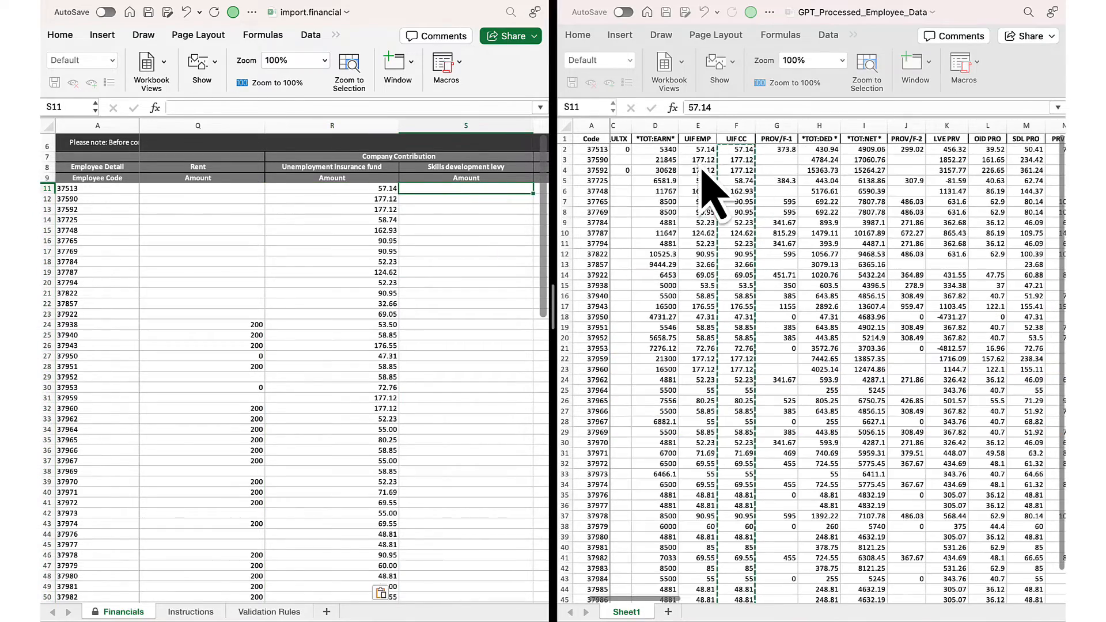
pyautogui.hscroll(6, 704, 173)
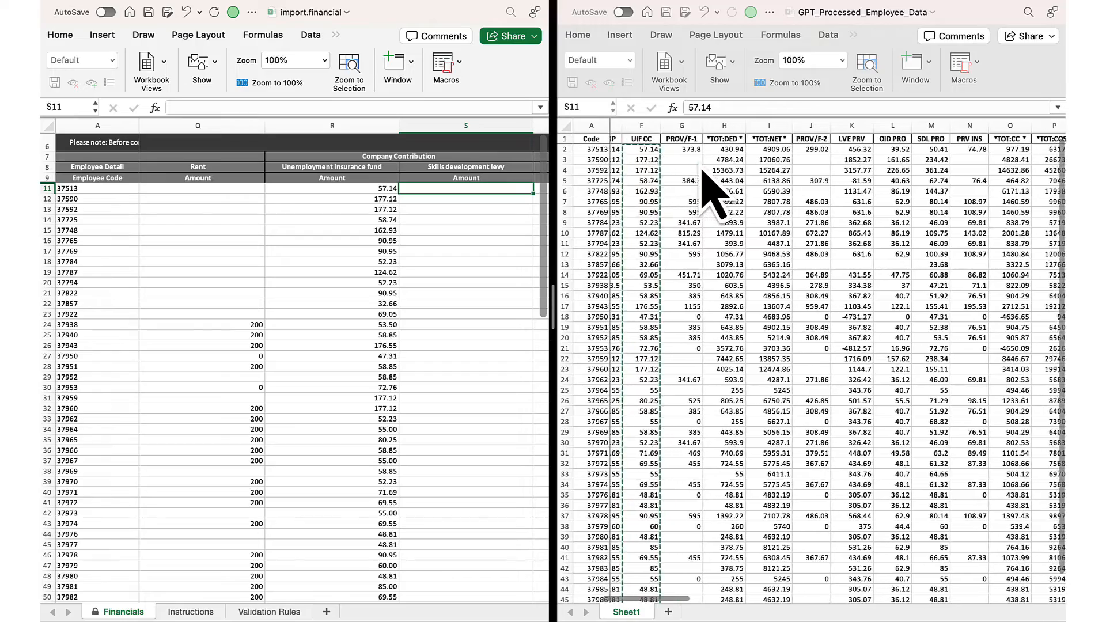
pyautogui.hscroll(3, 713, 193)
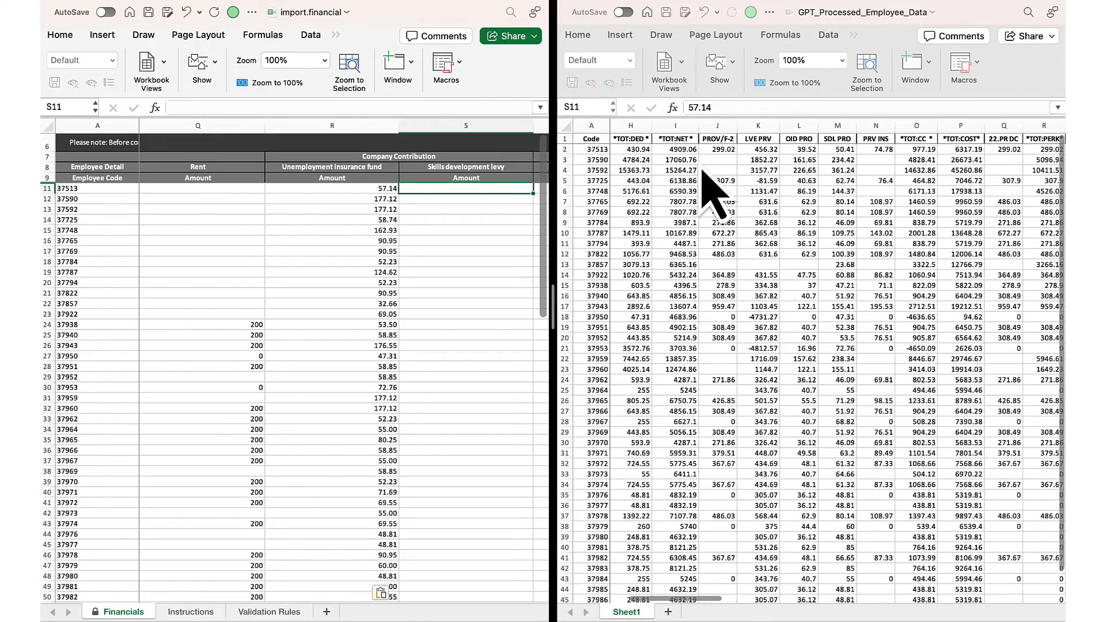
pyautogui.hscroll(1, 714, 194)
pyautogui.click(823, 150)
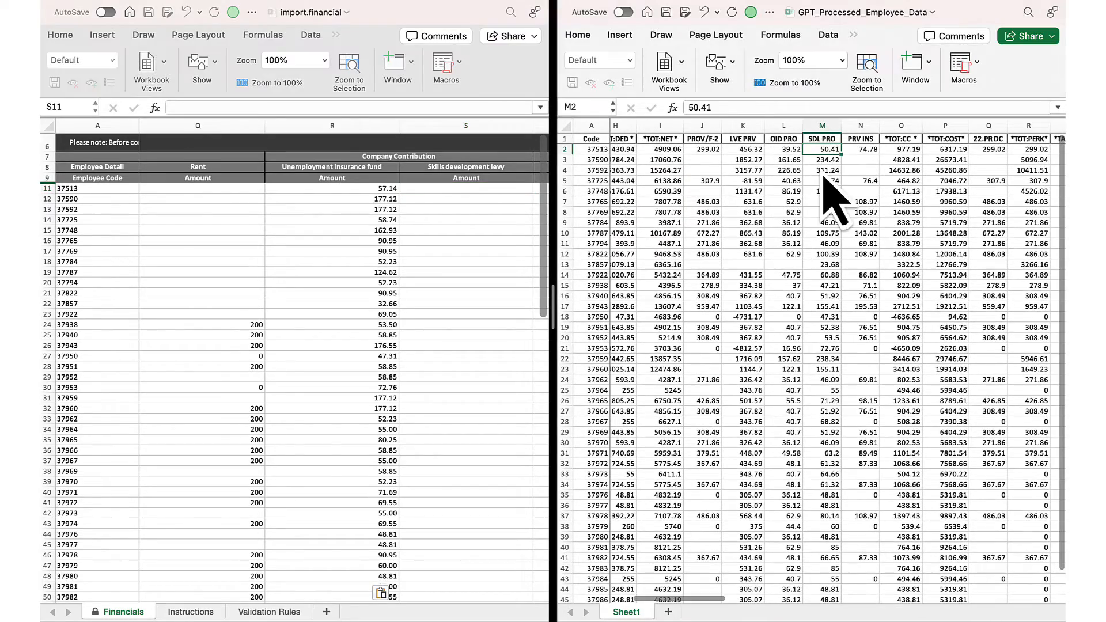
pyautogui.hotkey('shift', 'pagedown')
pyautogui.hotkey('shift', 'Down')
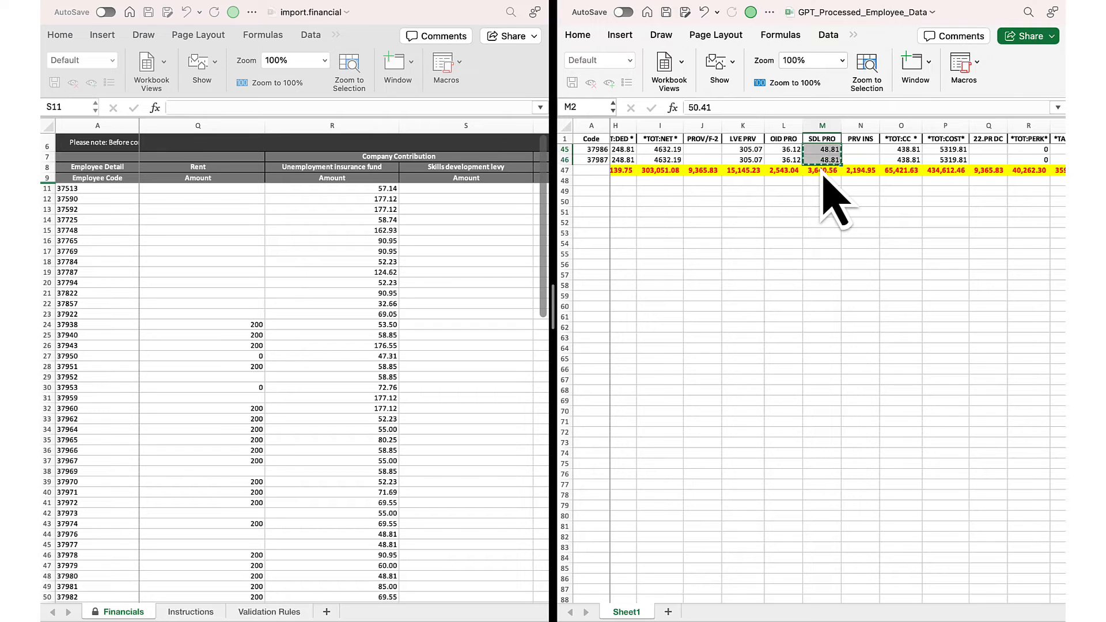
pyautogui.press('super+c')
pyautogui.click(472, 193)
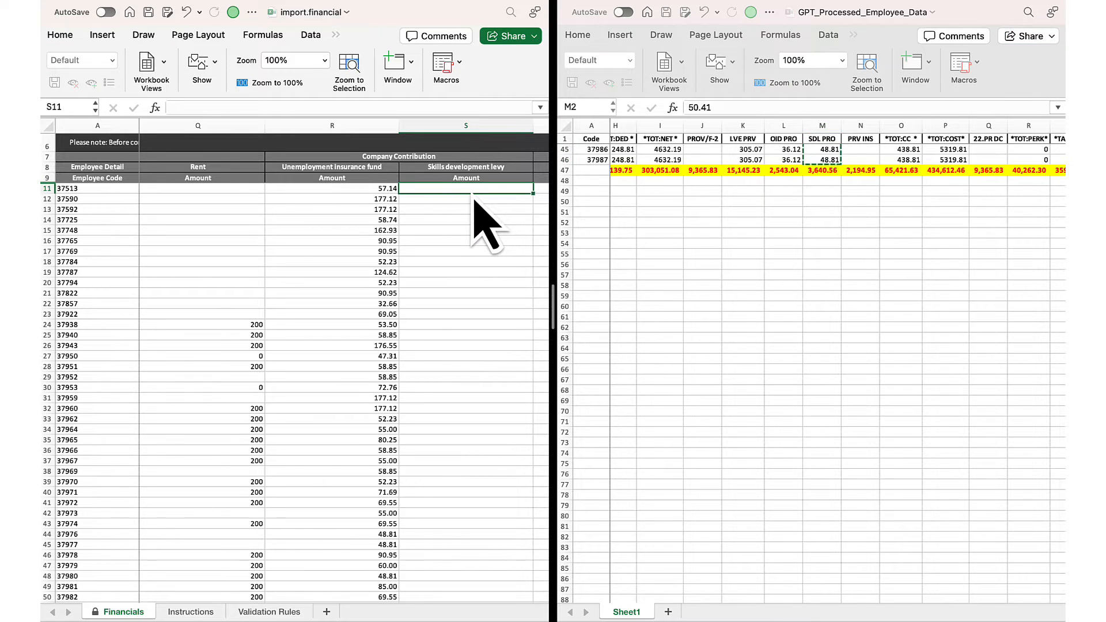
pyautogui.press('super+v')
pyautogui.press('Right')
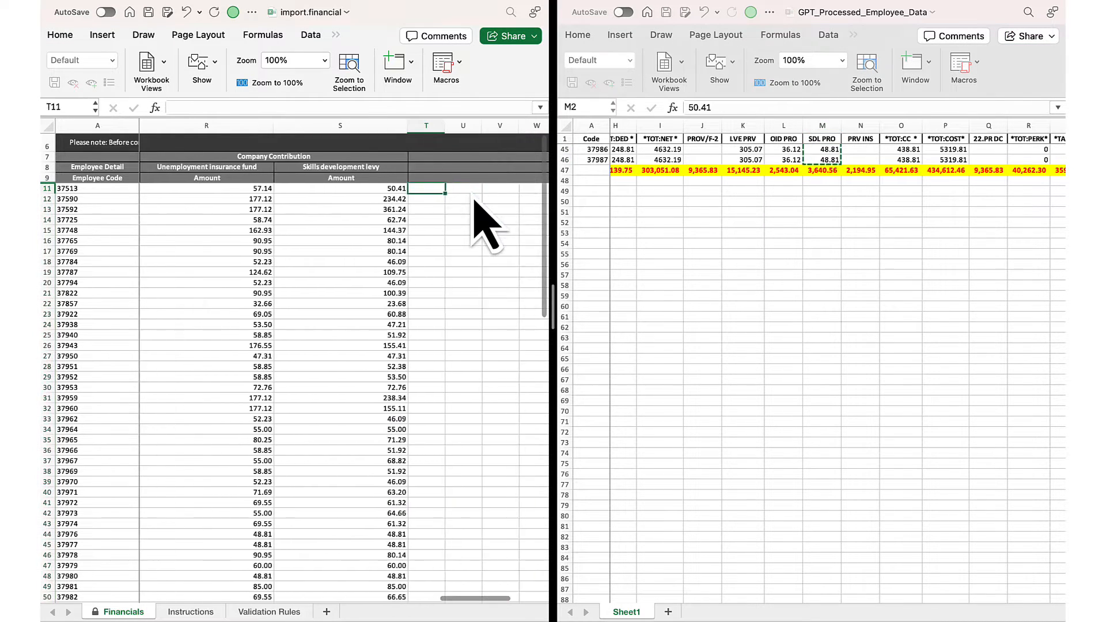